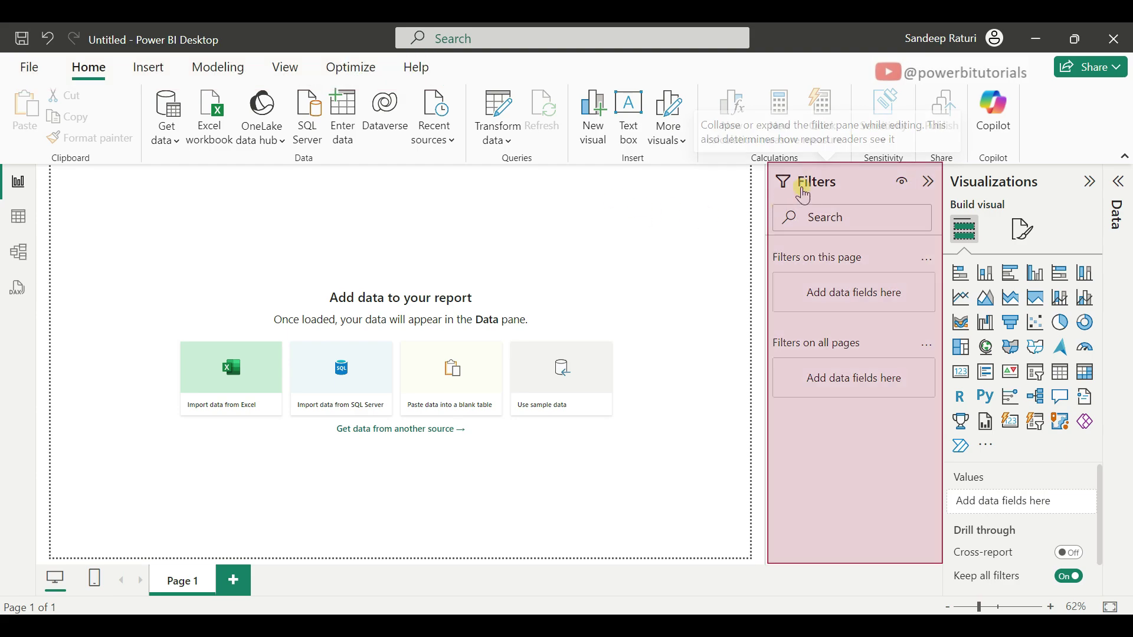
Add a new report page, Page 2, and check its right-click page options.
left_click(1118, 193)
left_click(1116, 185)
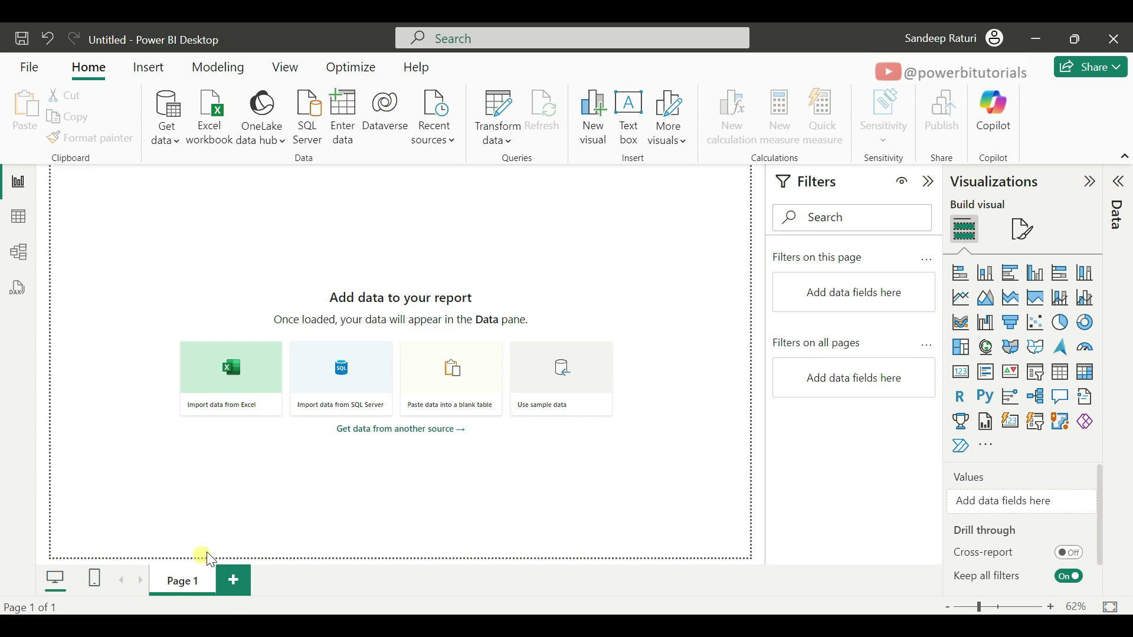
left_click(233, 581)
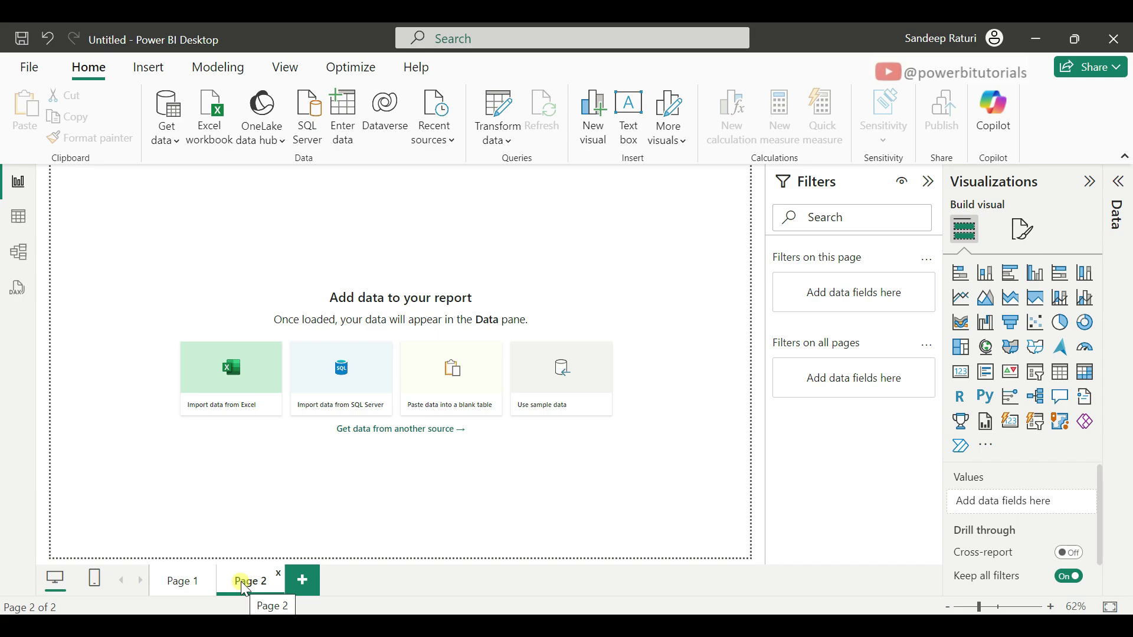
right_click(245, 588)
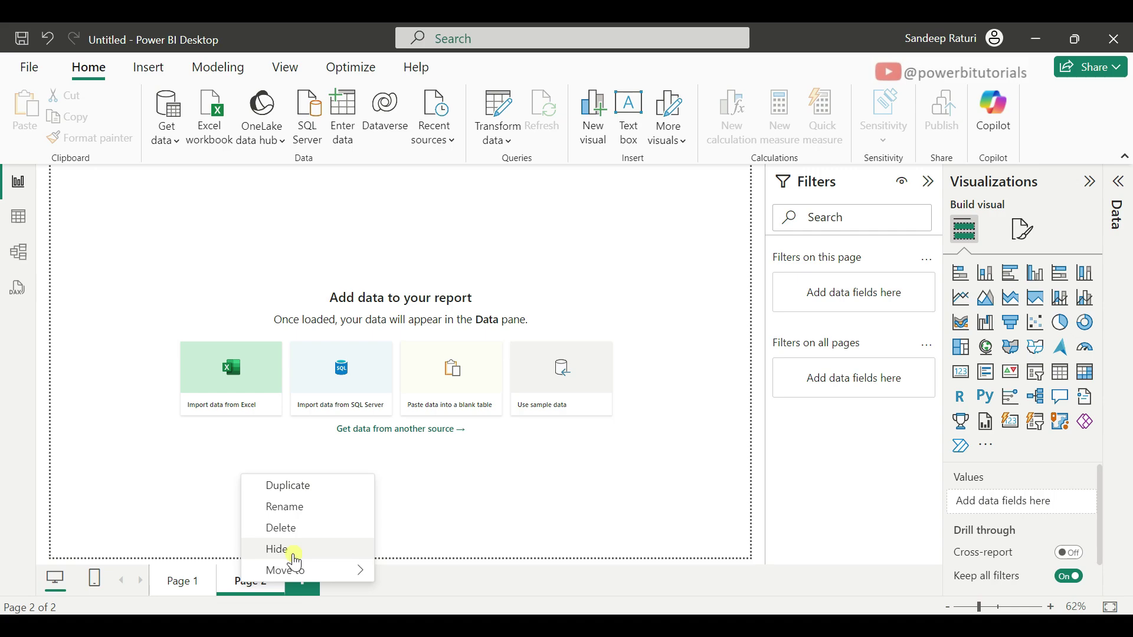
mouse_move(315, 576)
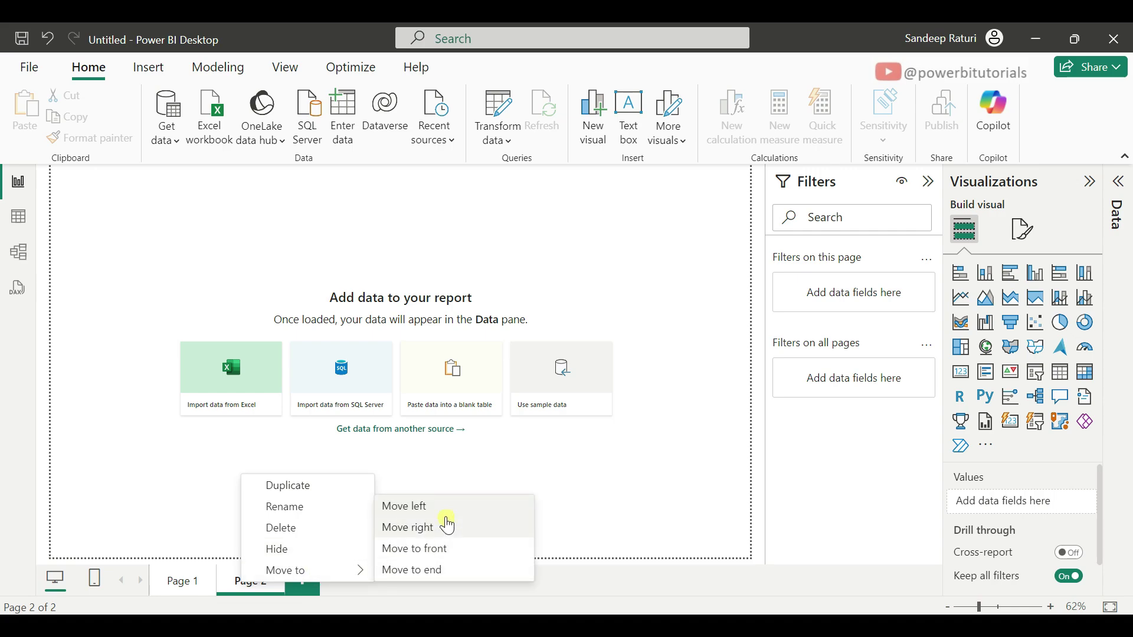
left_click(202, 491)
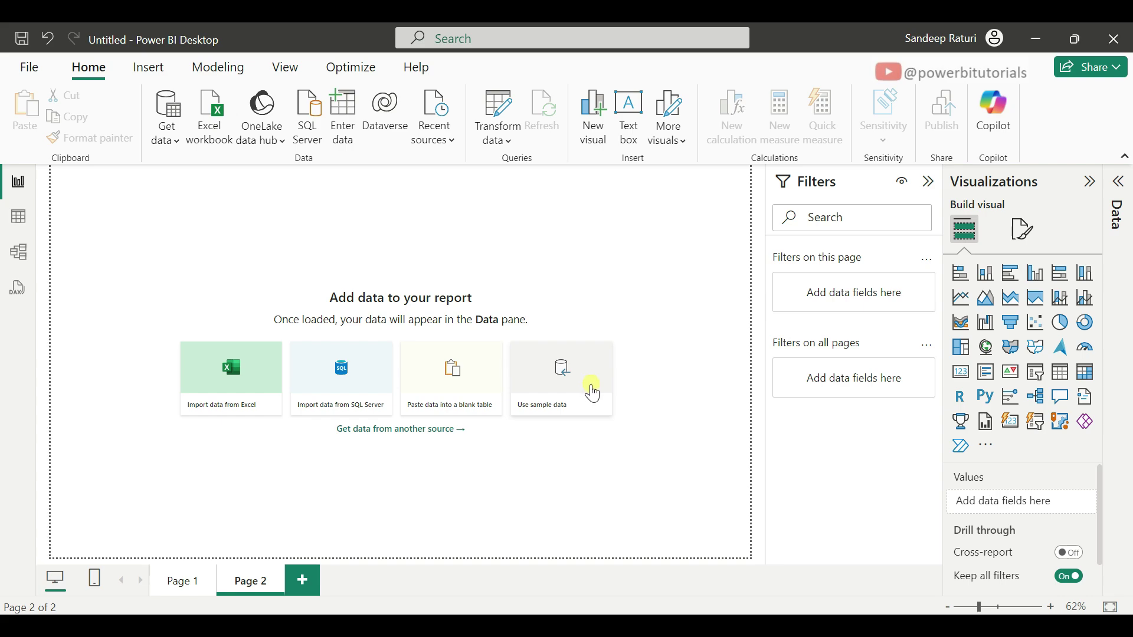
Load the built-in sample data, selecting the financials table from Financial Sample.xlsx in the Navigator.
left_click(590, 412)
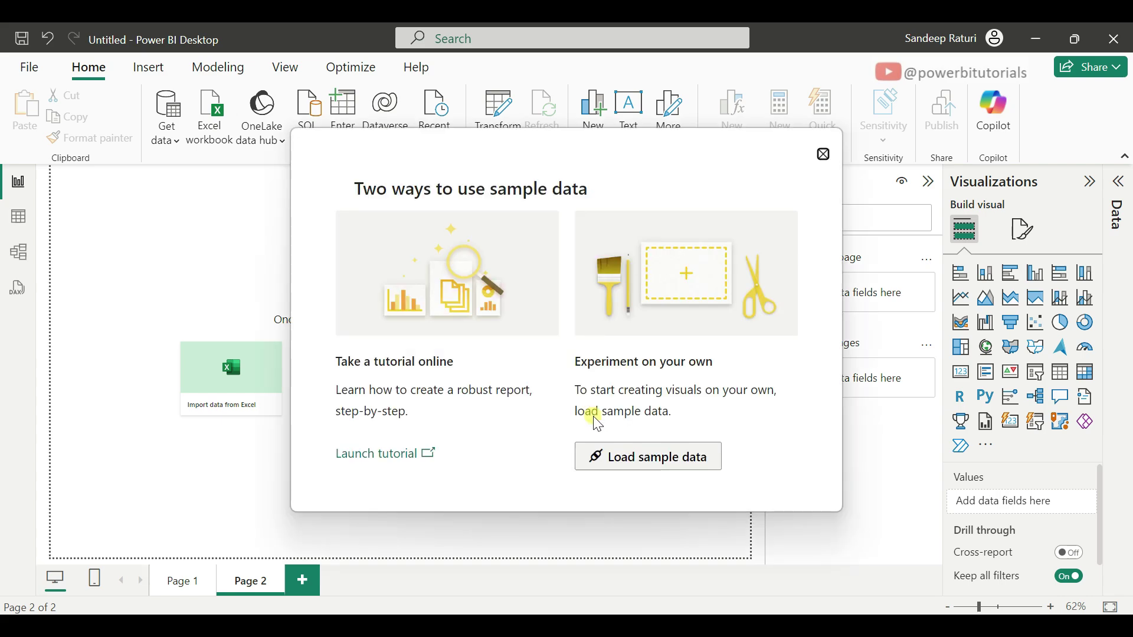
left_click(642, 466)
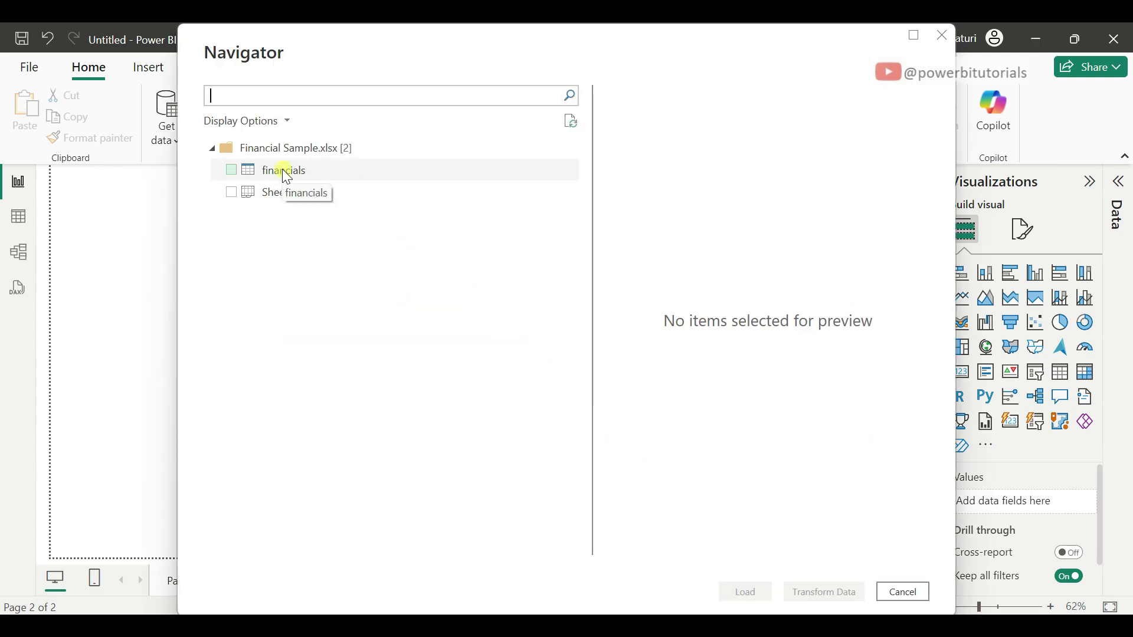
left_click(235, 172)
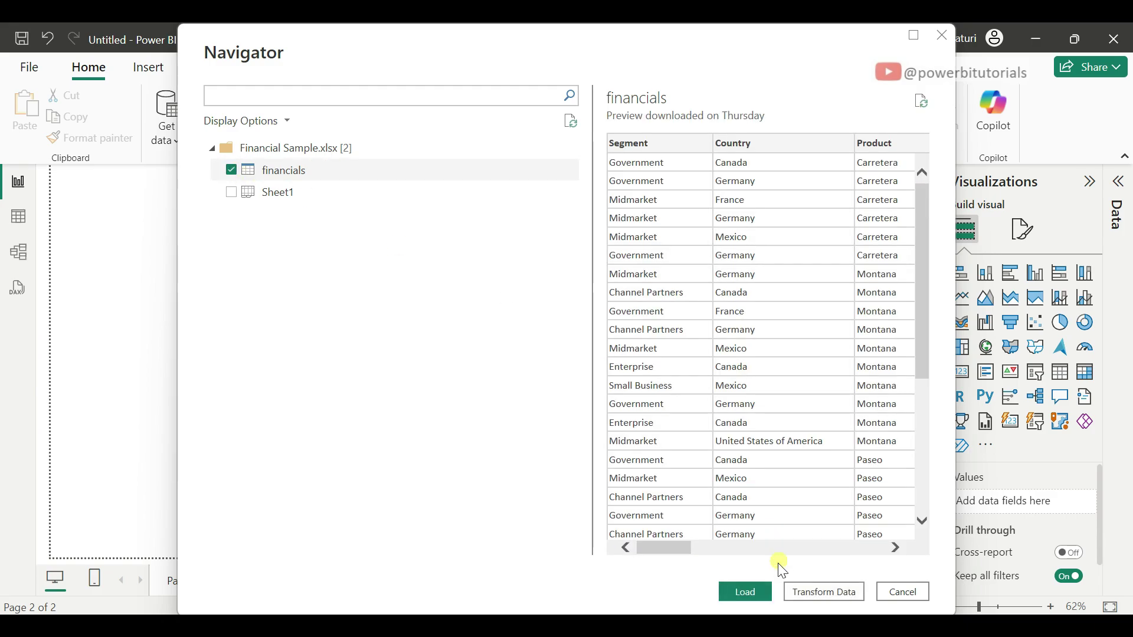
left_click(737, 591)
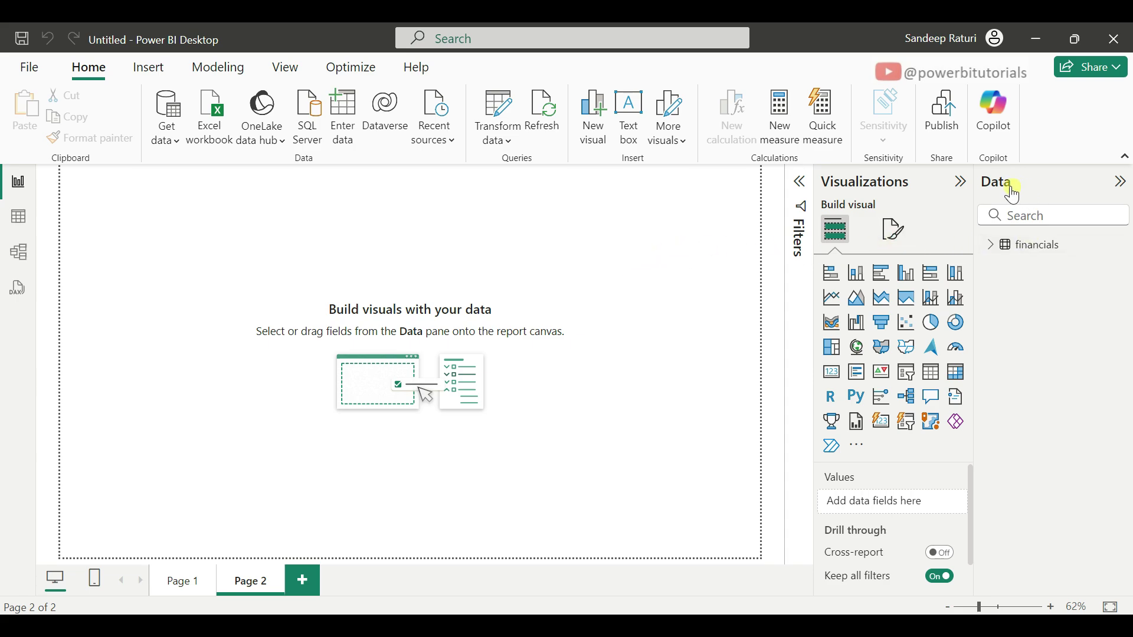
Expand financials in the Data pane, preview its 700 rows in Table view, then return to Report view.
mouse_move(1041, 253)
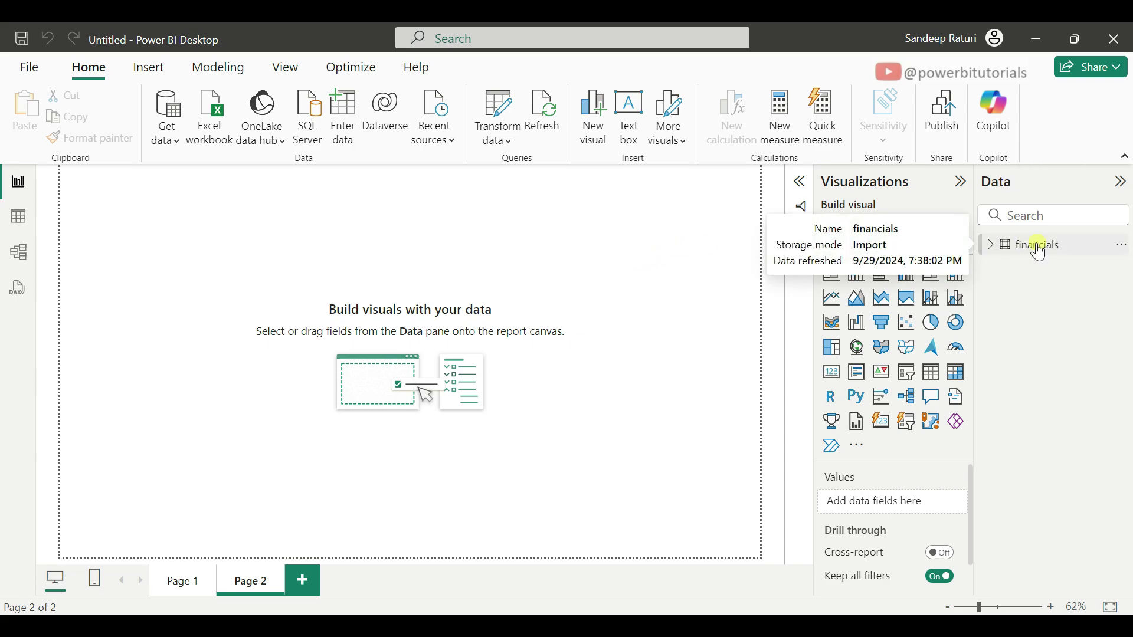
left_click(992, 245)
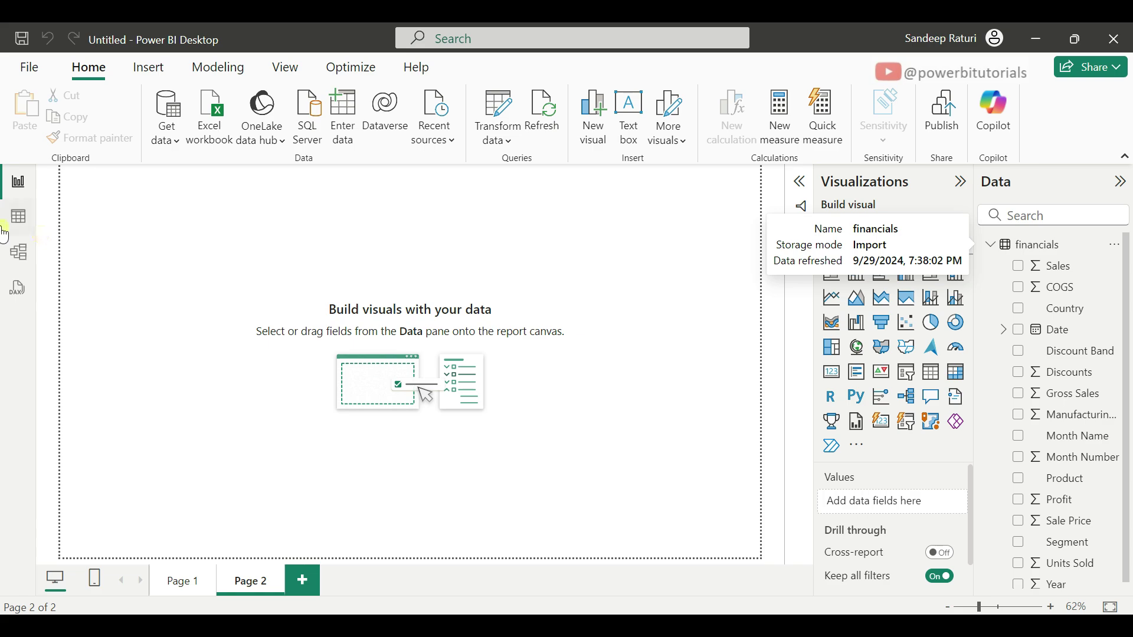
left_click(29, 226)
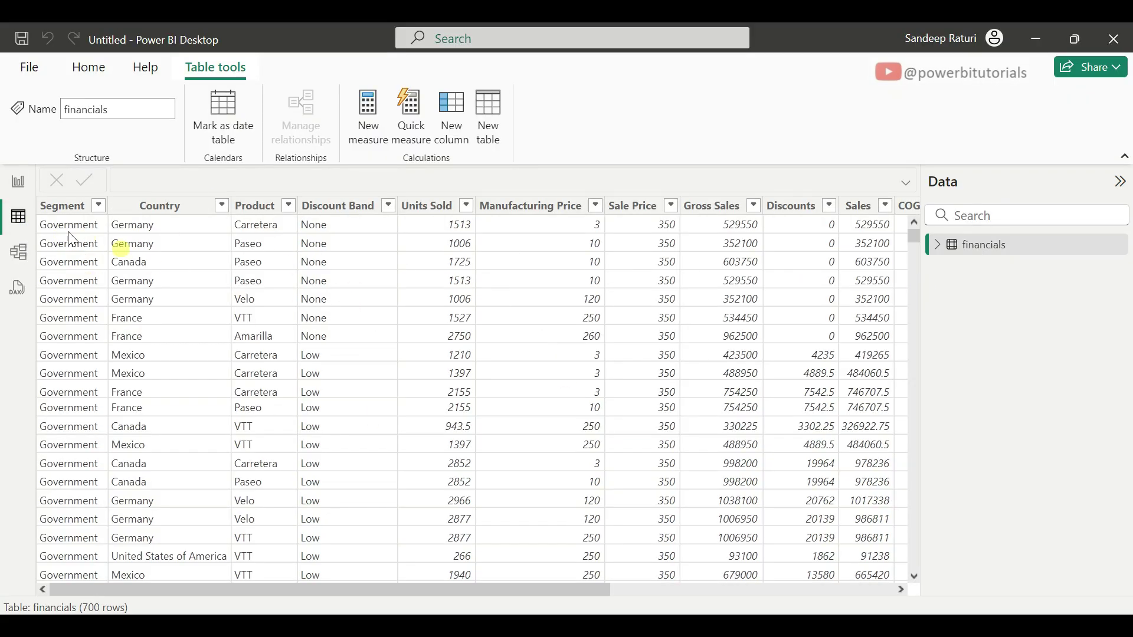
left_click(17, 182)
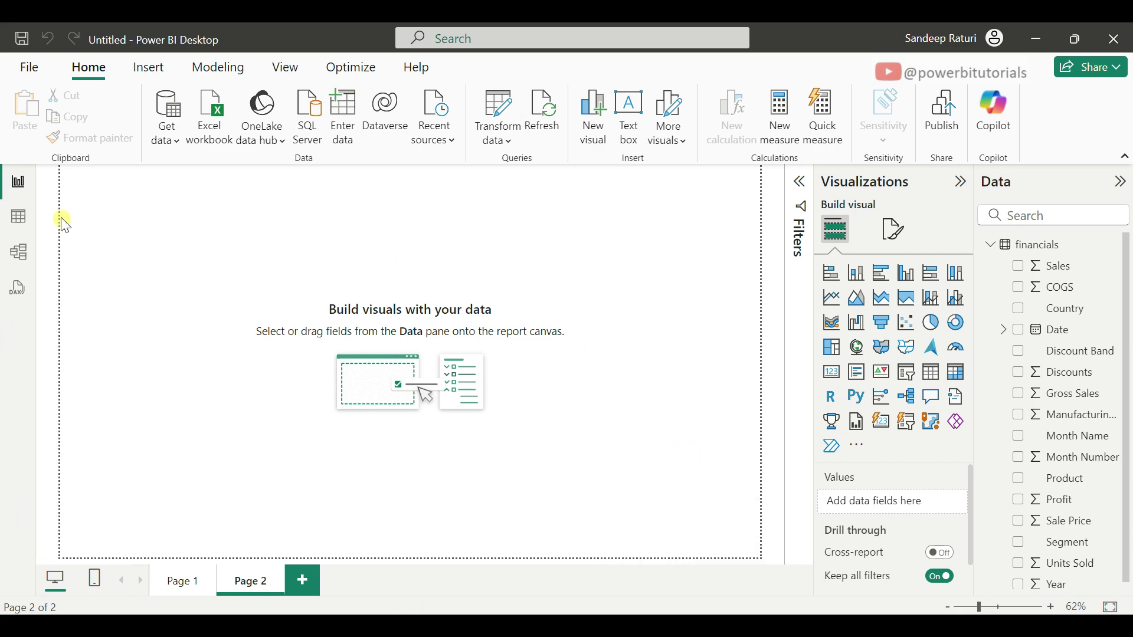
Open the program Options from File > Options and settings.
left_click(31, 70)
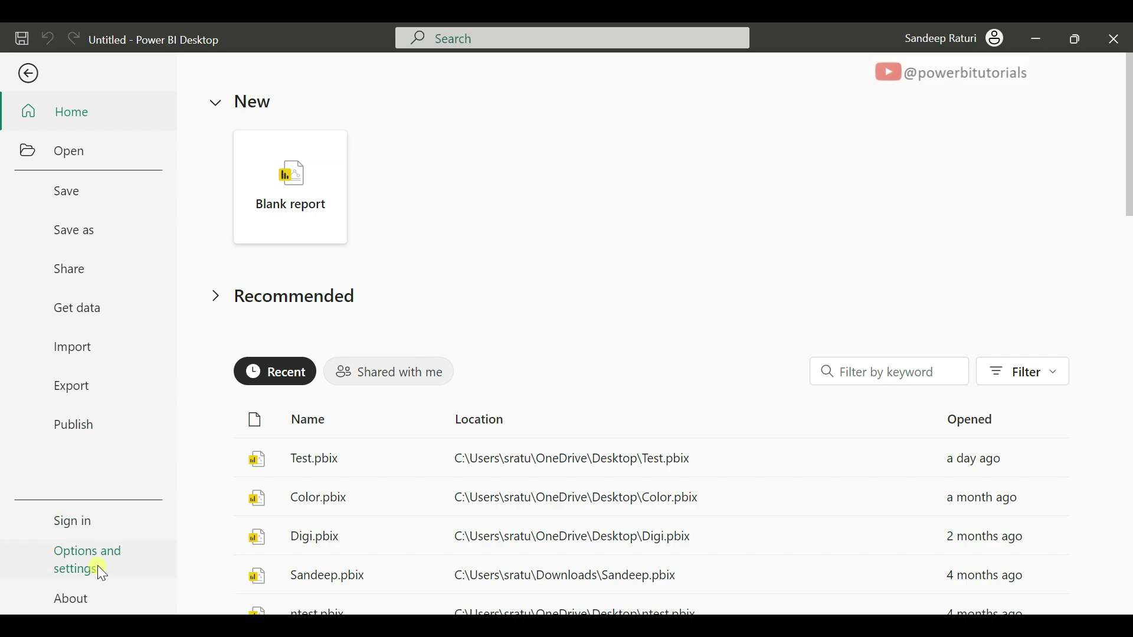
left_click(76, 555)
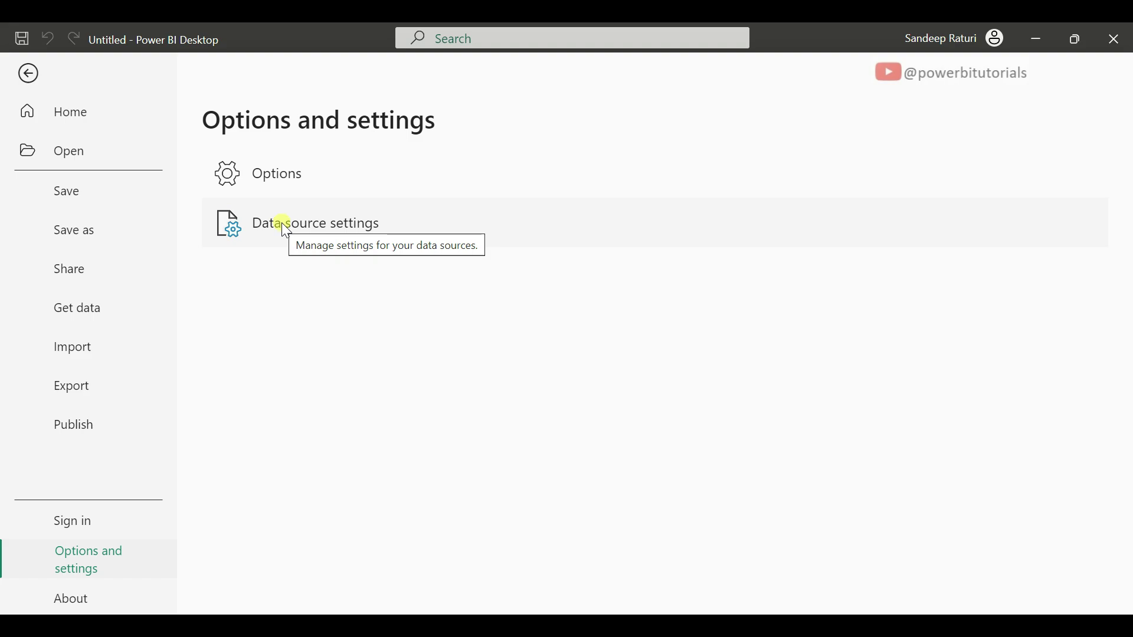
left_click(271, 182)
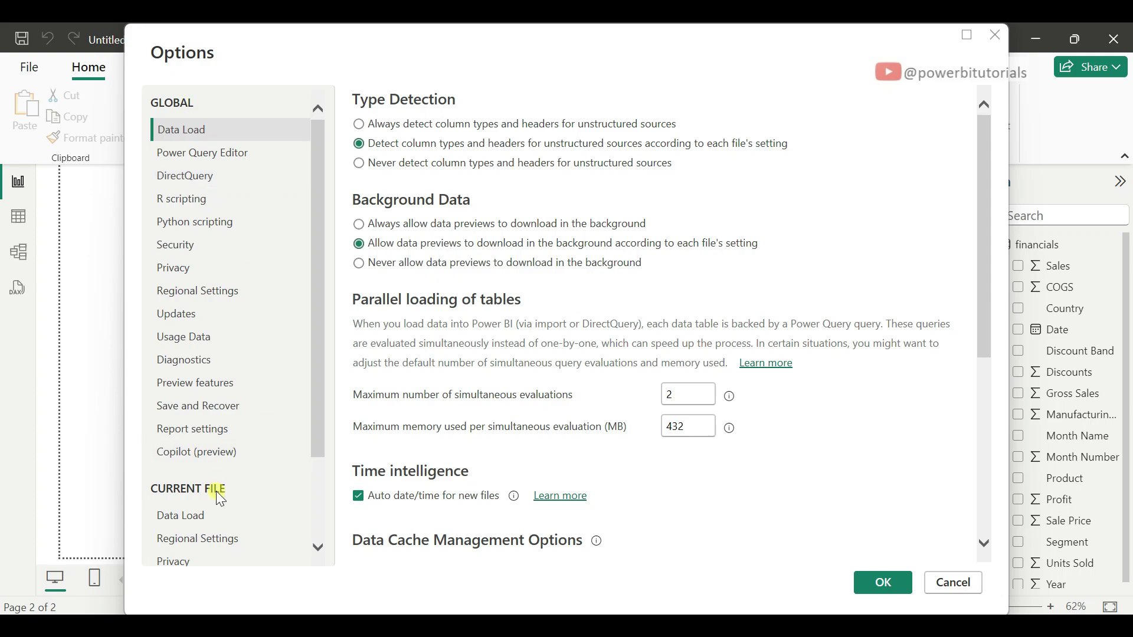
Uncheck Import relationships from data sources on first load in the Current File Data Load settings.
scroll(211, 467, "down", 1)
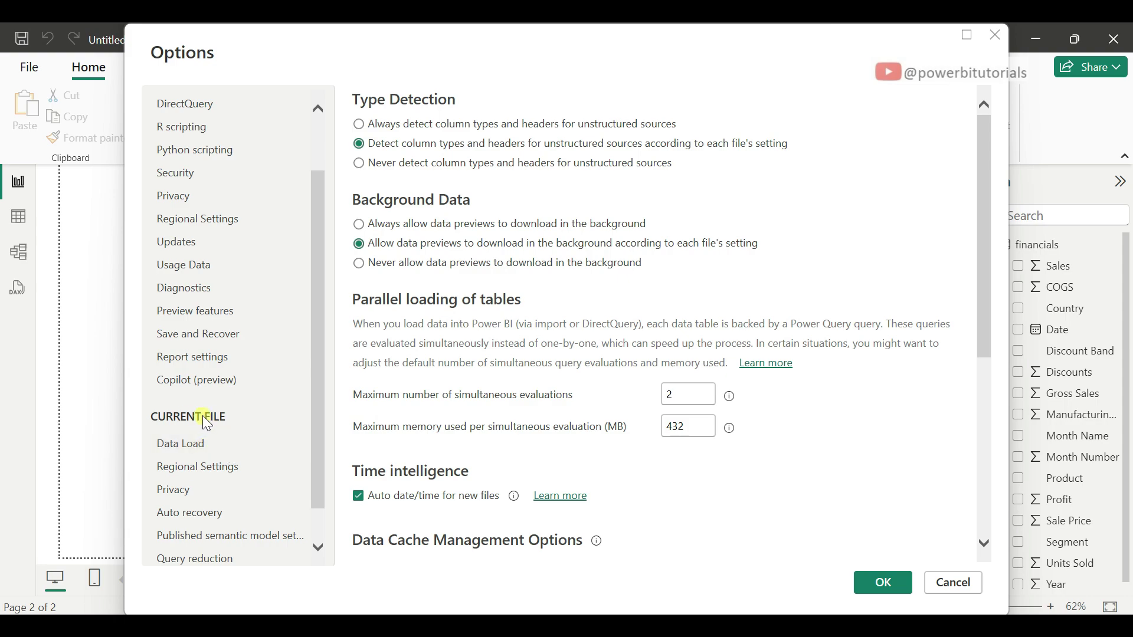
left_click(181, 444)
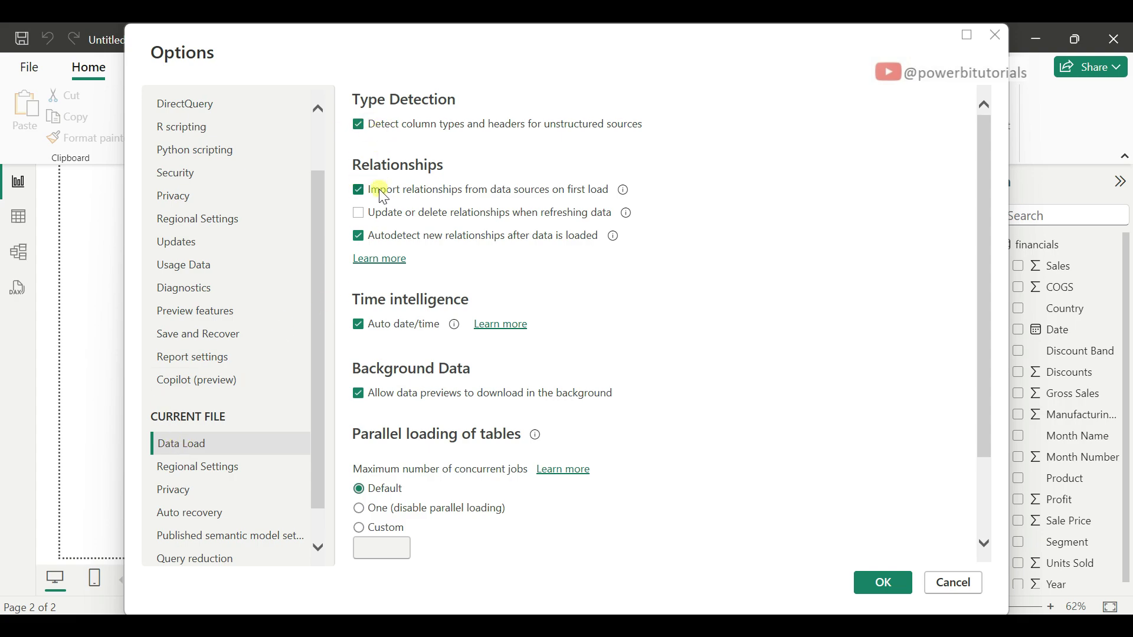
left_click(359, 190)
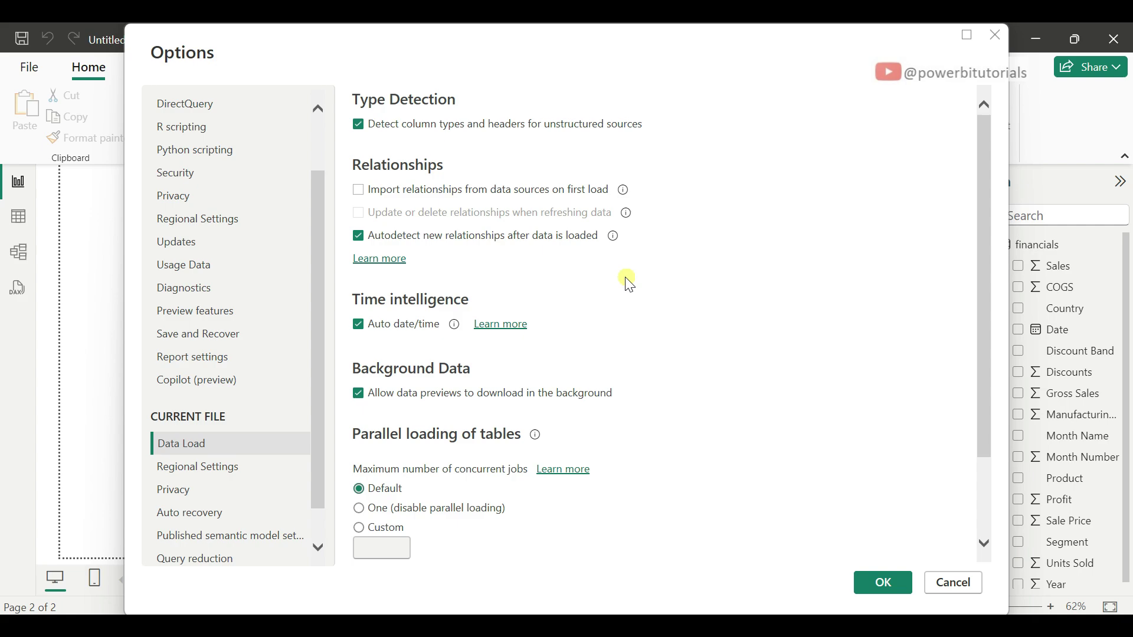
scroll(316, 353, "up", 1)
scroll(314, 351, "up", 2)
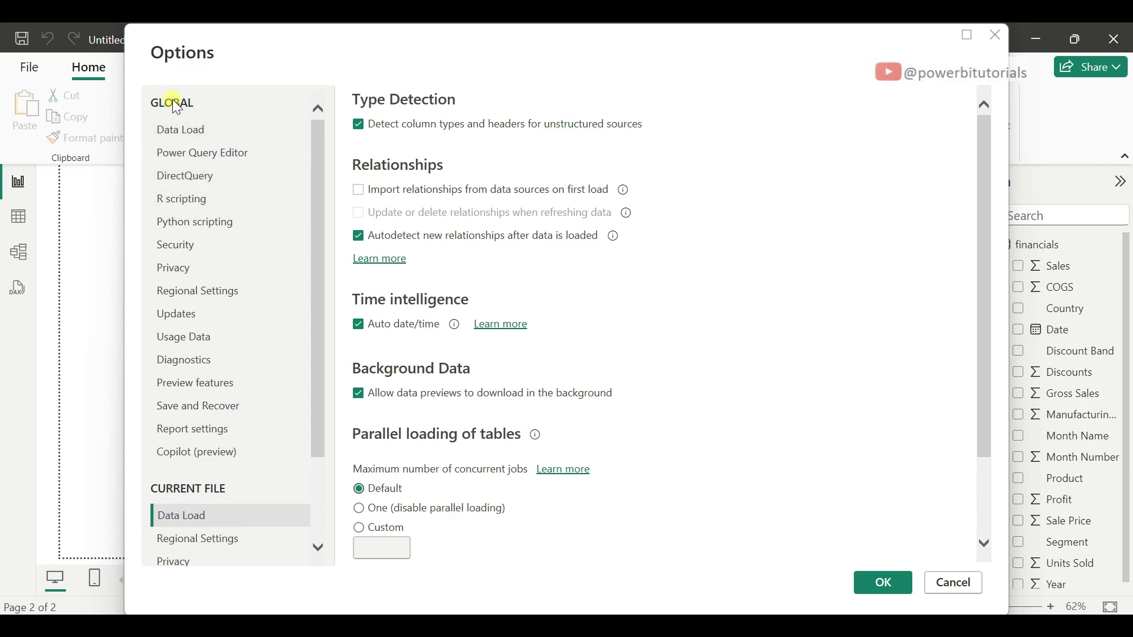
Set global Data Load type detection to Never detect column types and headers, then confirm with OK.
left_click(199, 137)
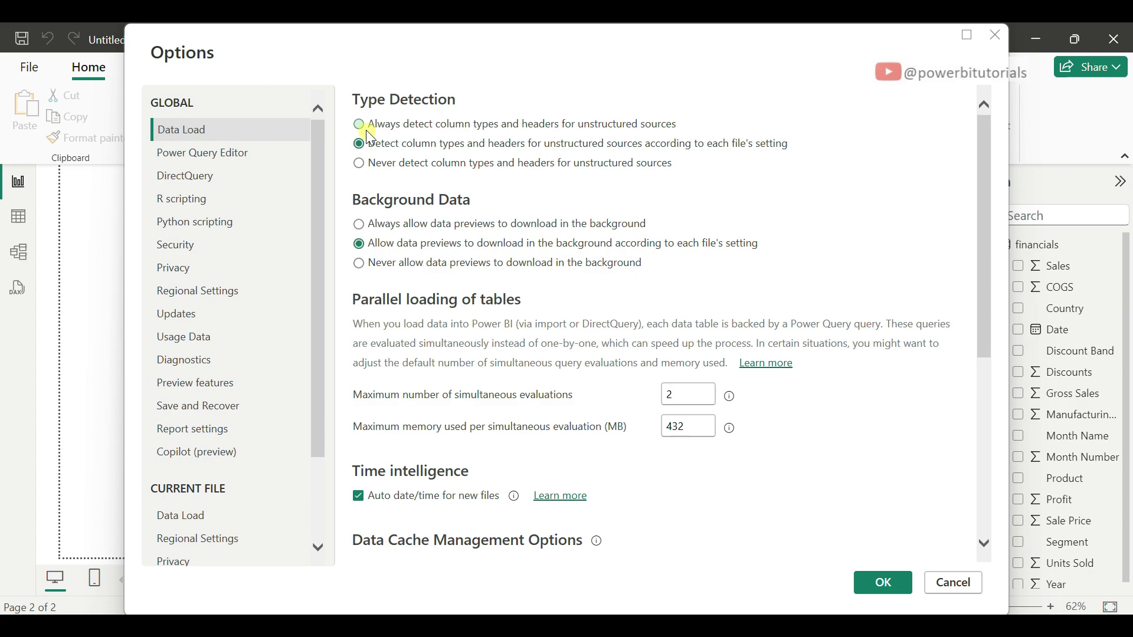
left_click(375, 162)
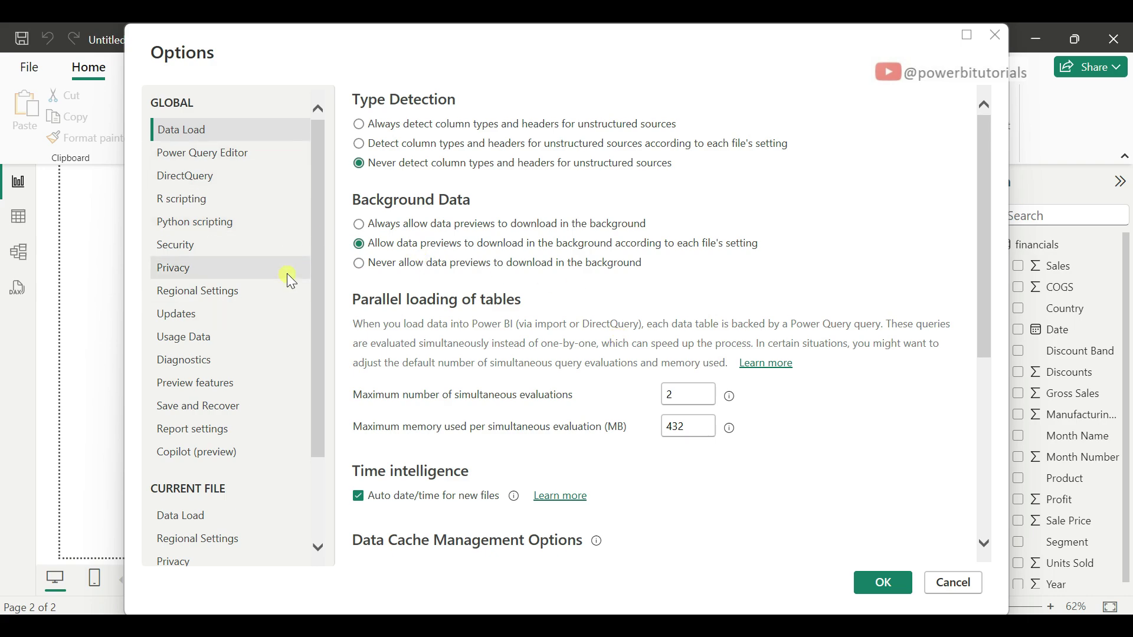
left_click(200, 387)
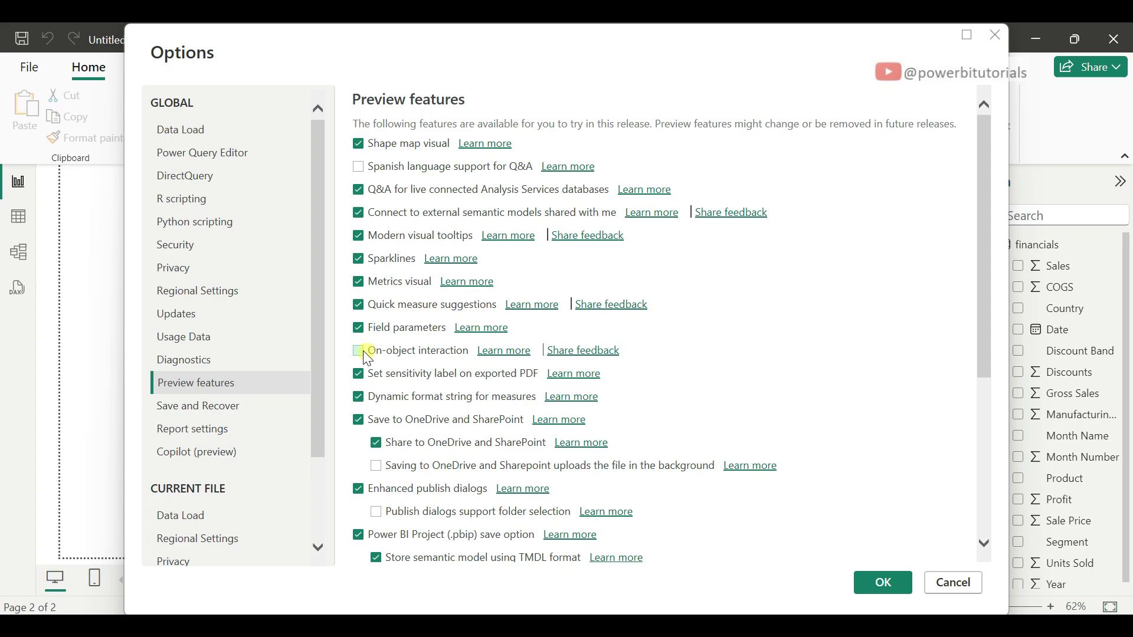
left_click(887, 584)
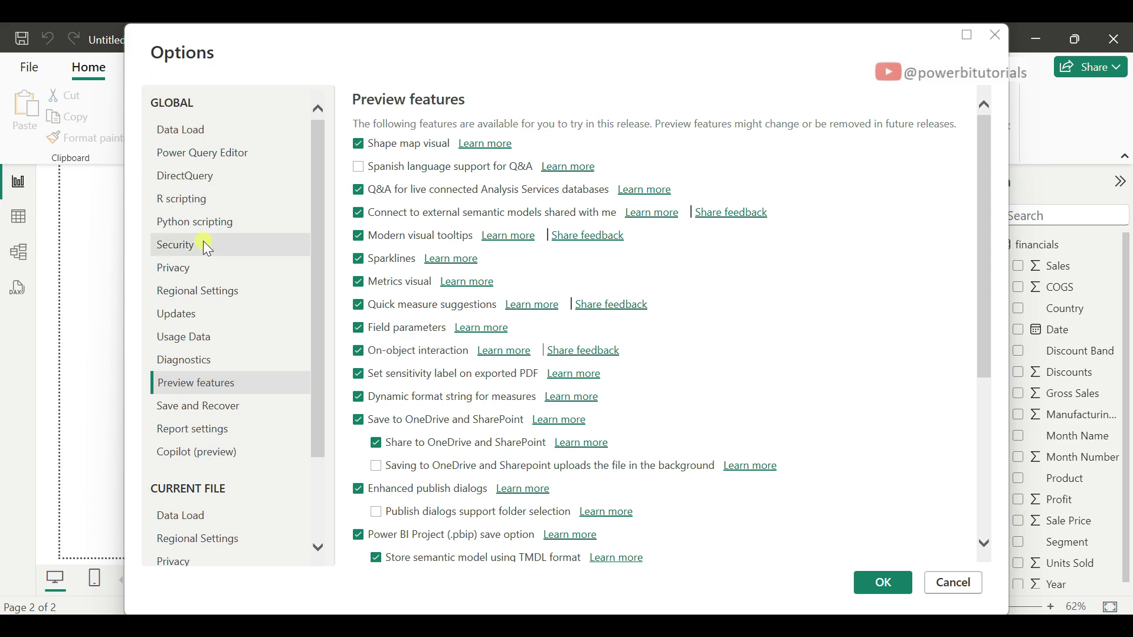
left_click(883, 583)
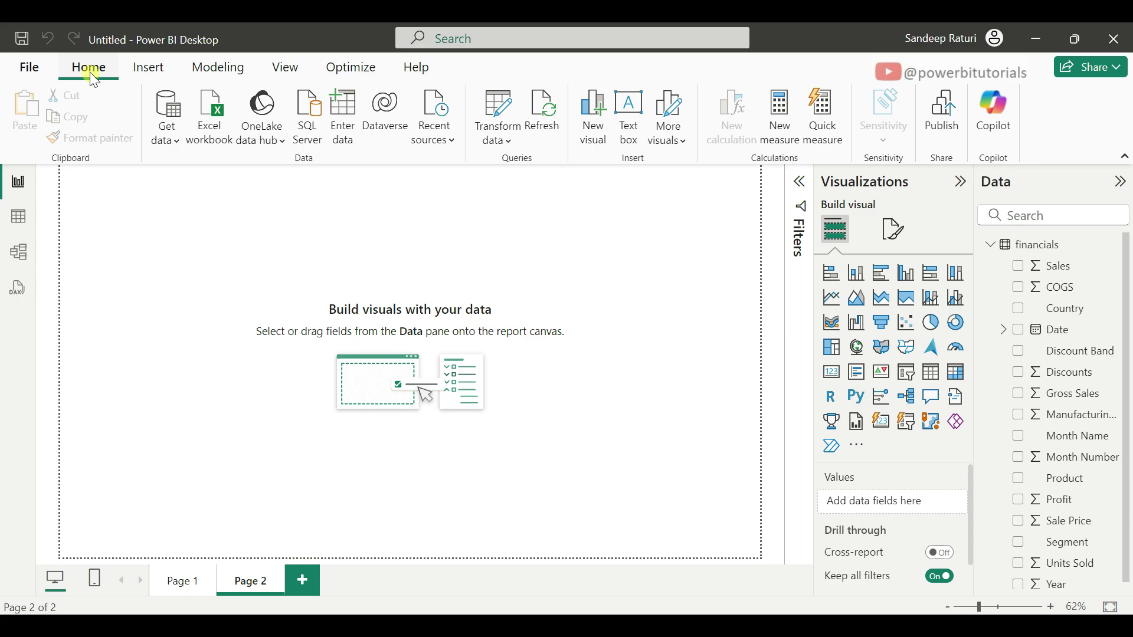
Glance at the Get data source list, then show the Transform data menu.
left_click(168, 136)
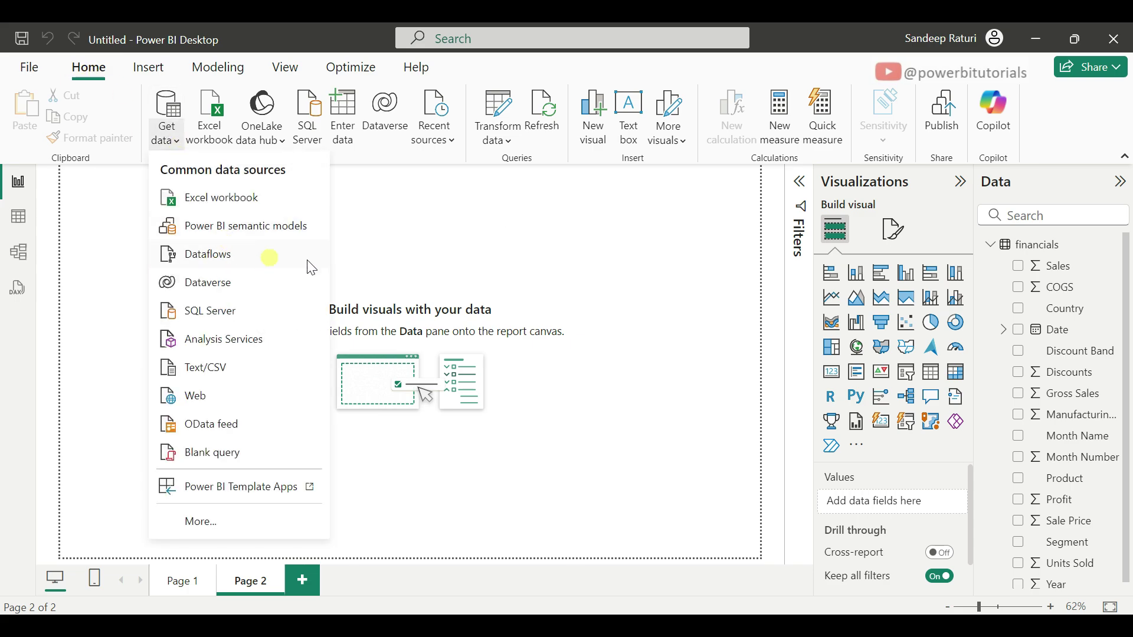
left_click(502, 157)
left_click(507, 142)
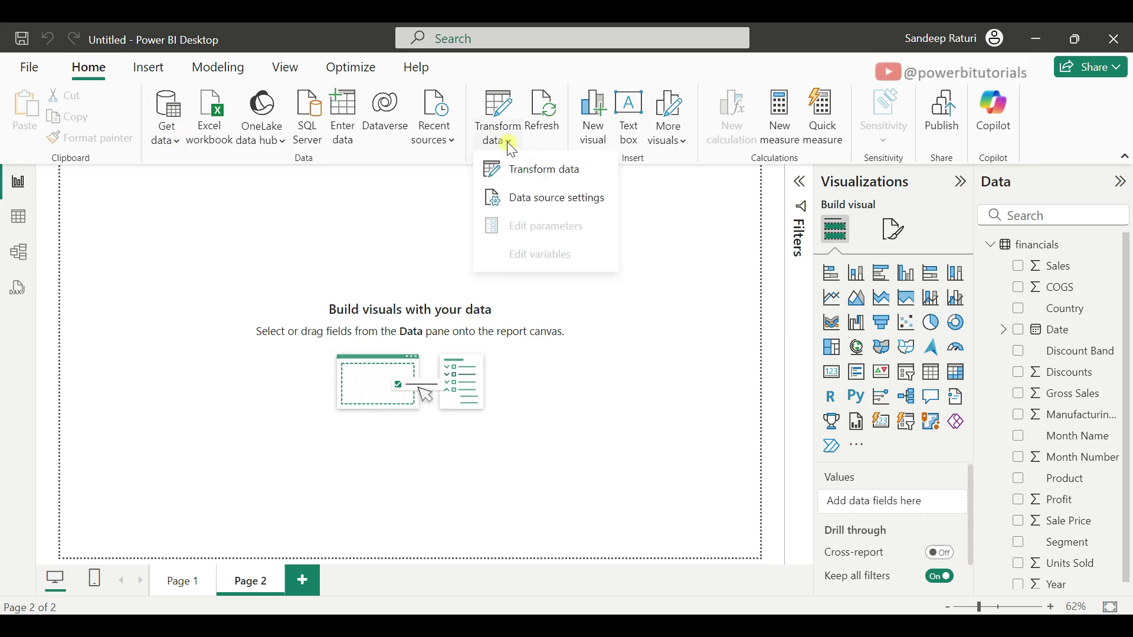
left_click(557, 170)
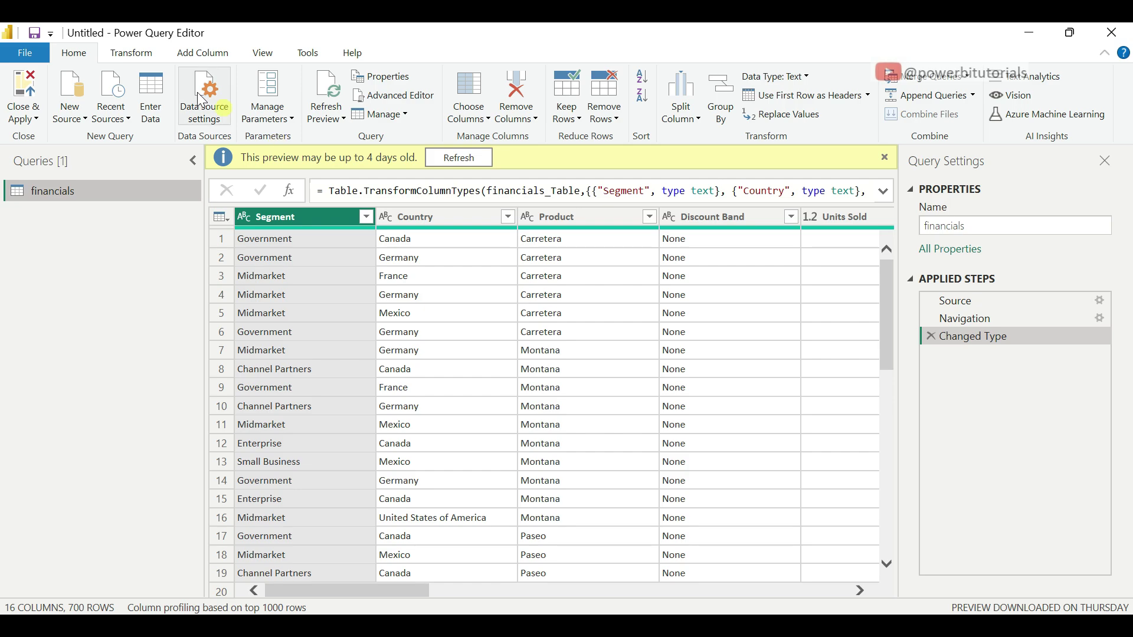
left_click(131, 54)
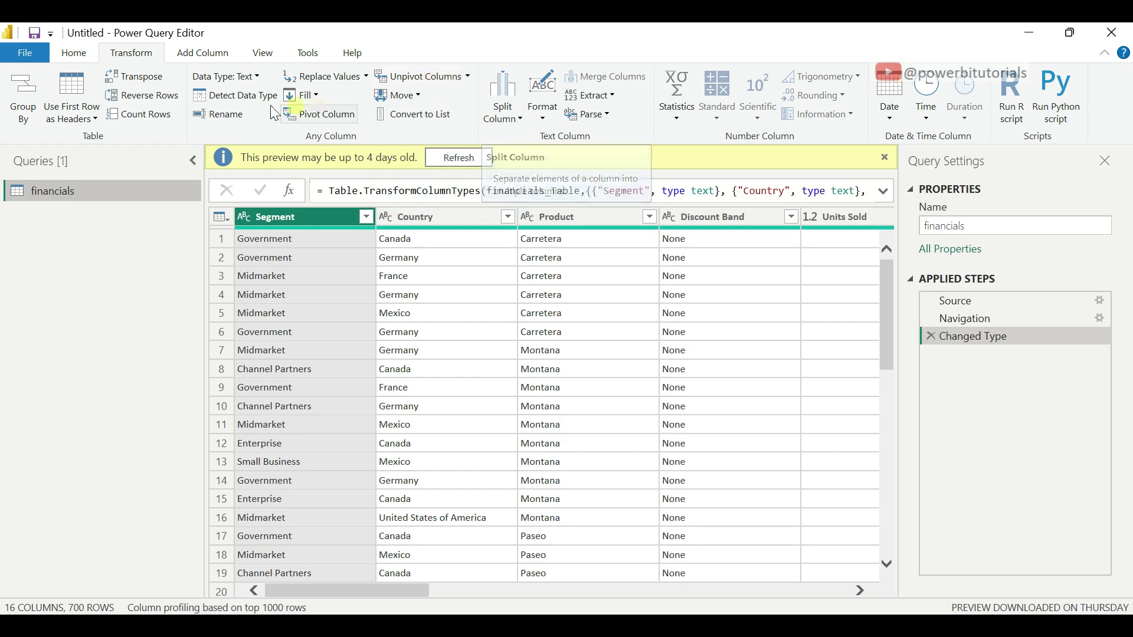
left_click(252, 76)
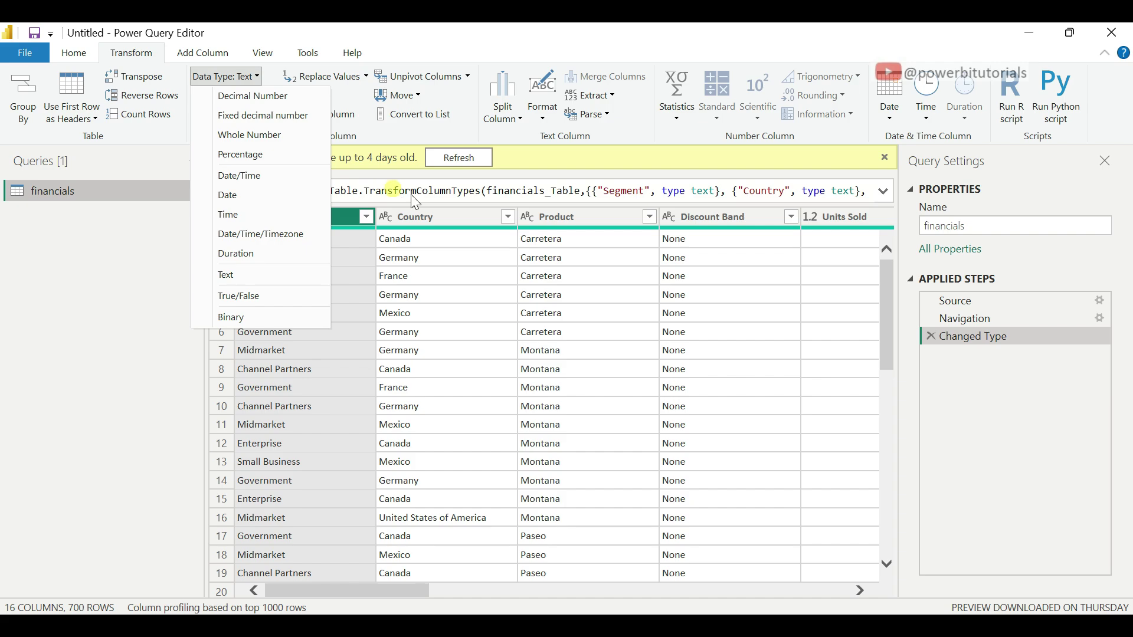
left_click(420, 210)
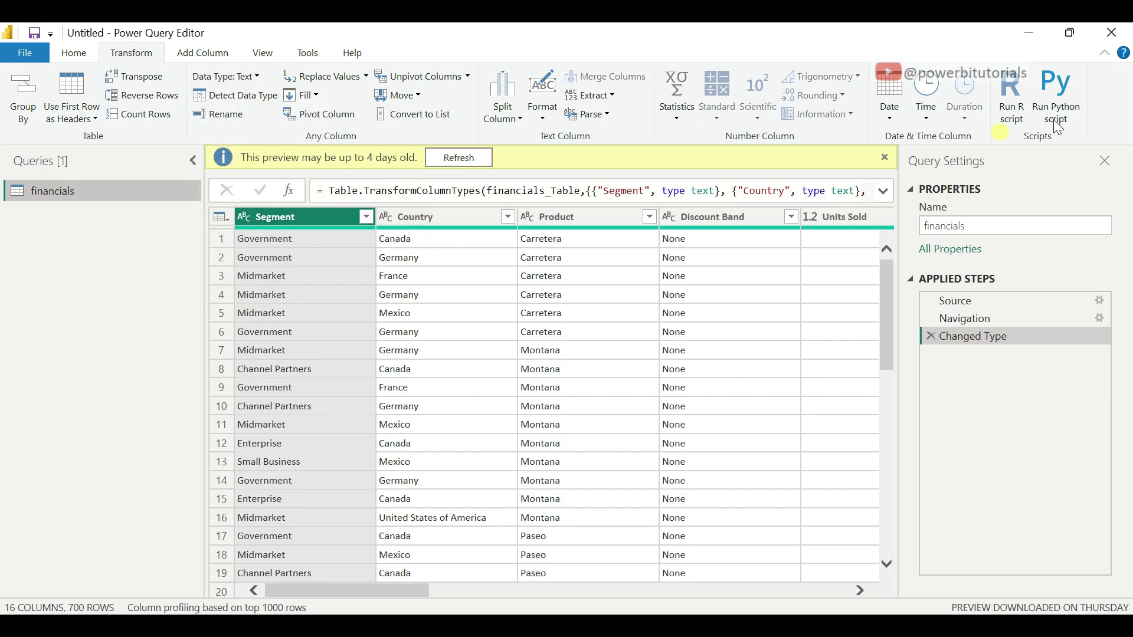
left_click(1117, 43)
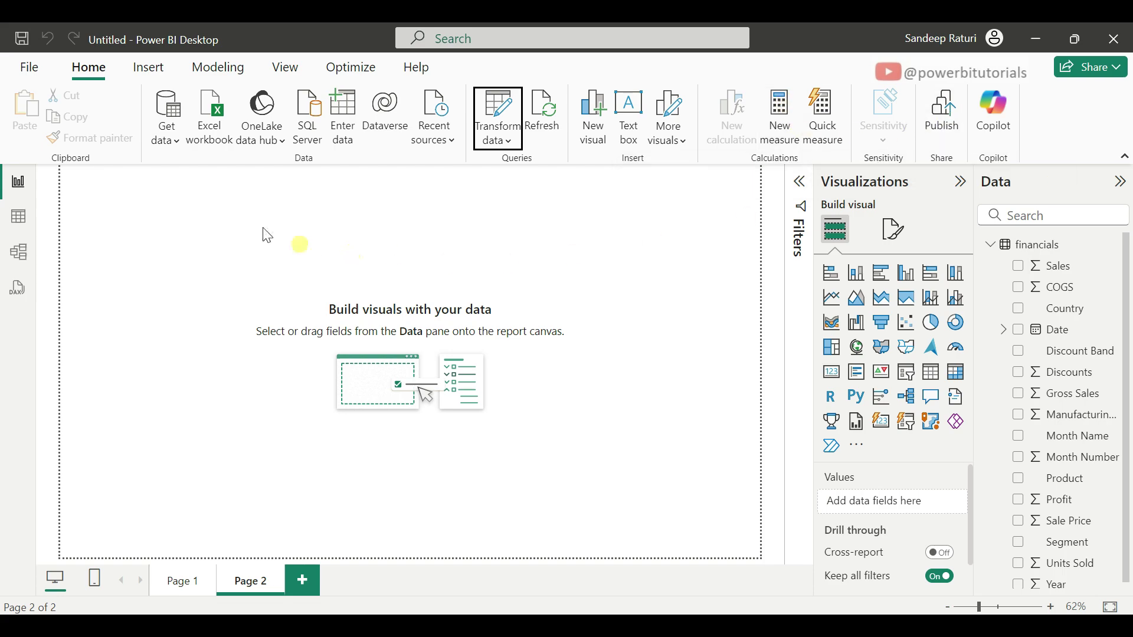
Switch to the Insert tab and view the New page options without adding a page.
left_click(152, 68)
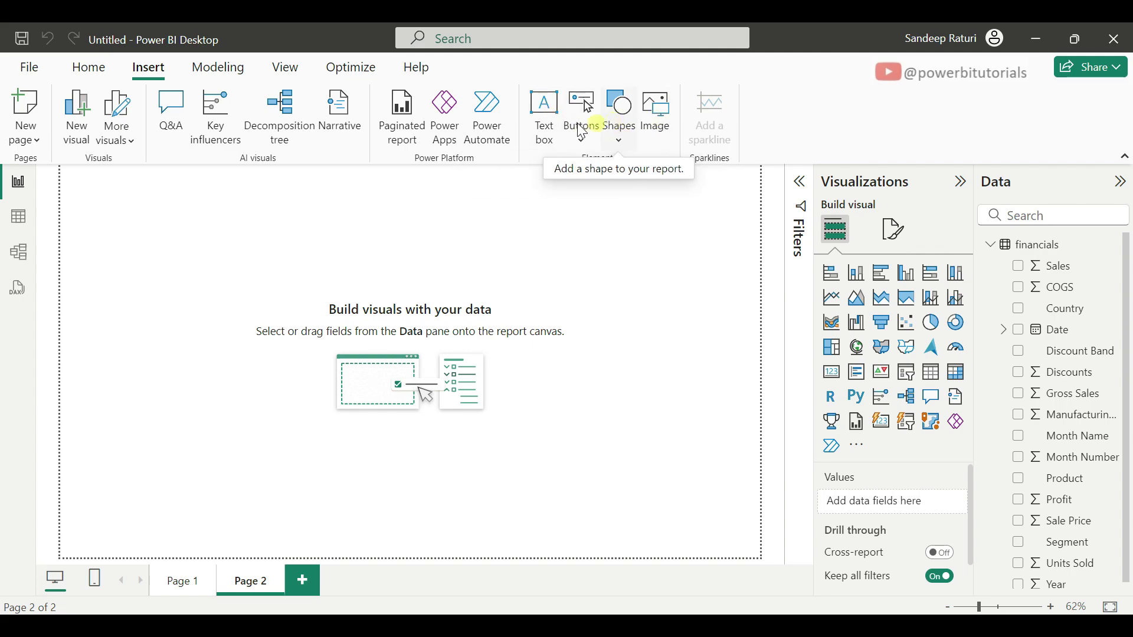
left_click(38, 144)
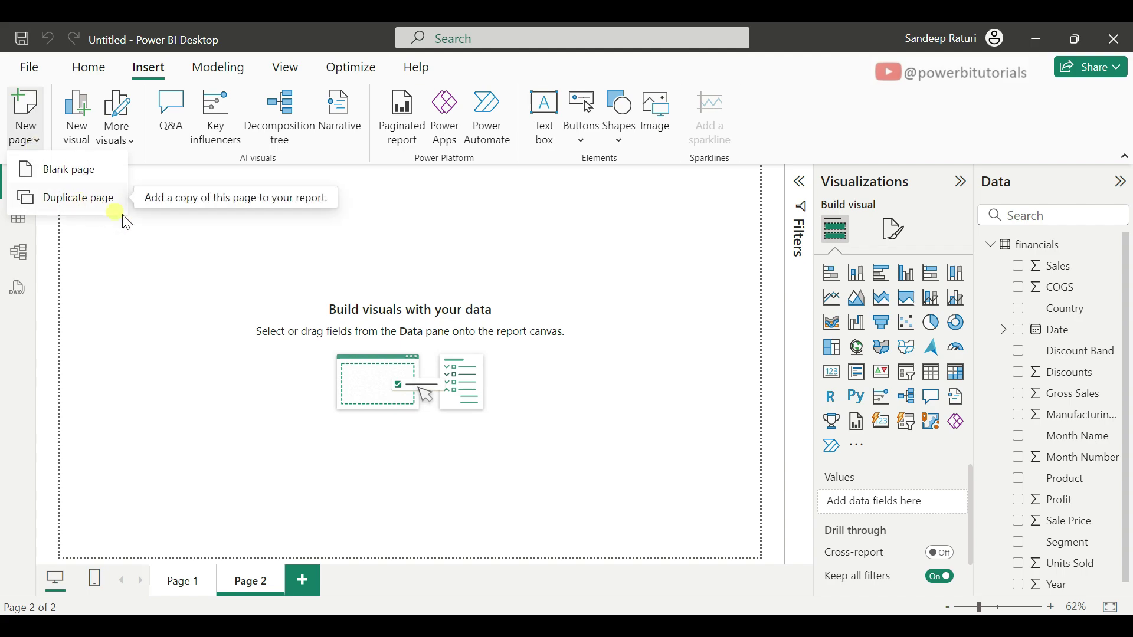
left_click(169, 232)
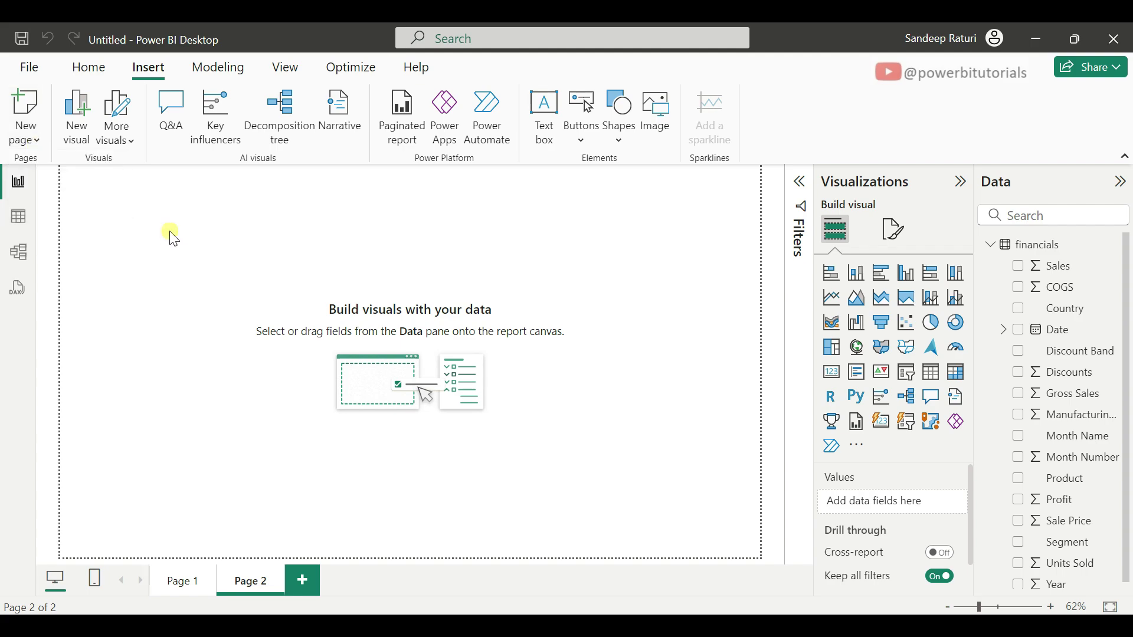
Switch to the Modeling tab, collapse the financials field list, and review the New parameter options.
left_click(226, 75)
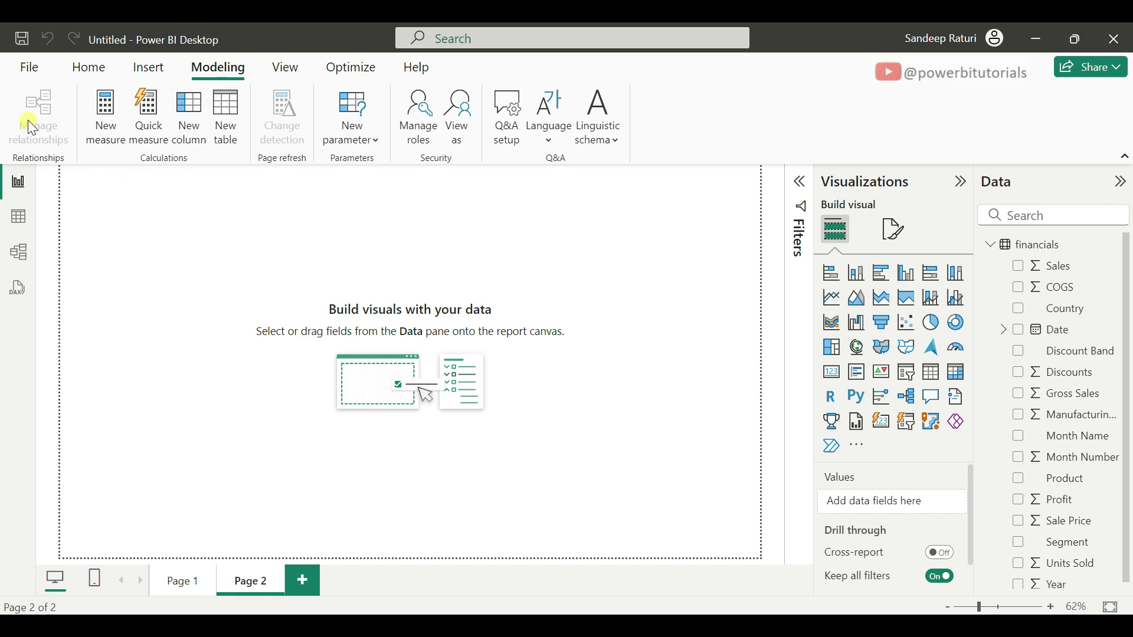
left_click(1026, 249)
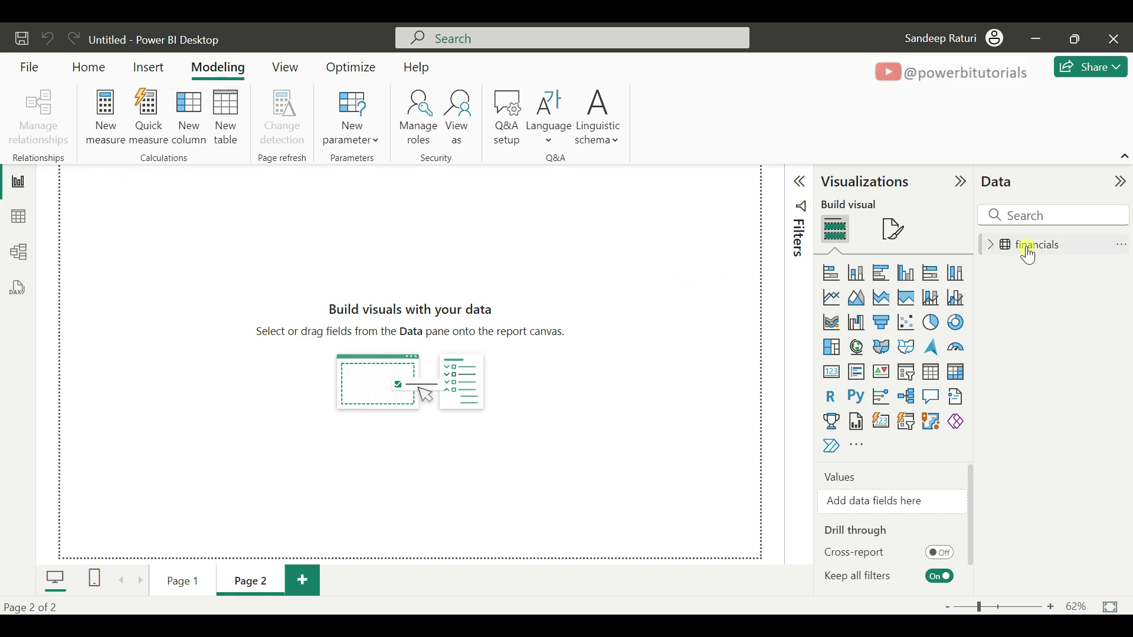
mouse_move(1052, 254)
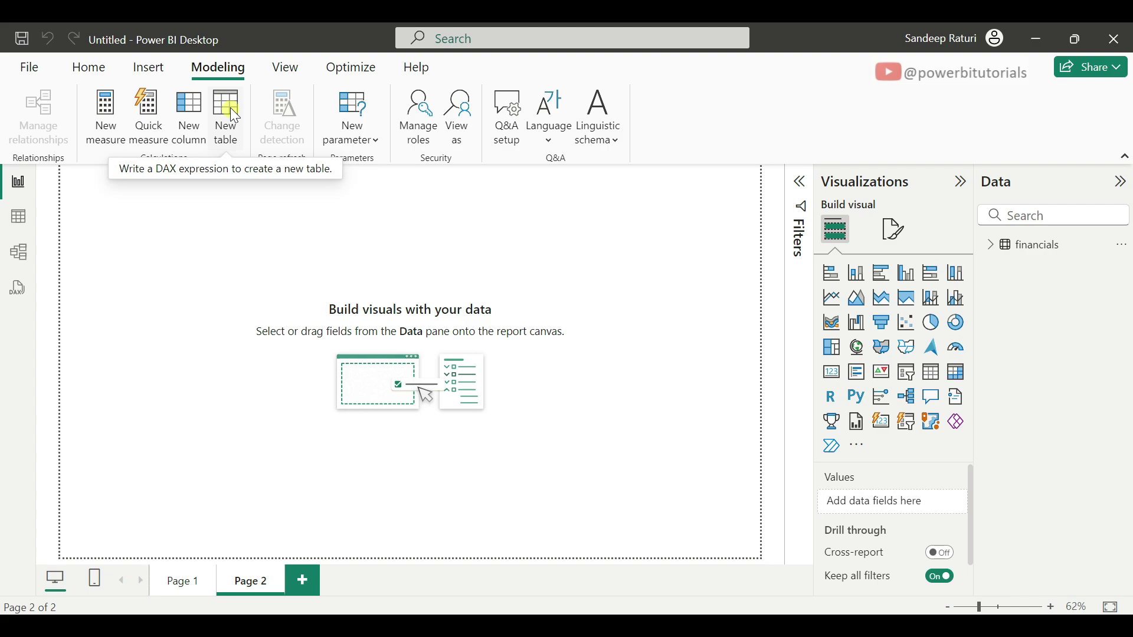
left_click(380, 143)
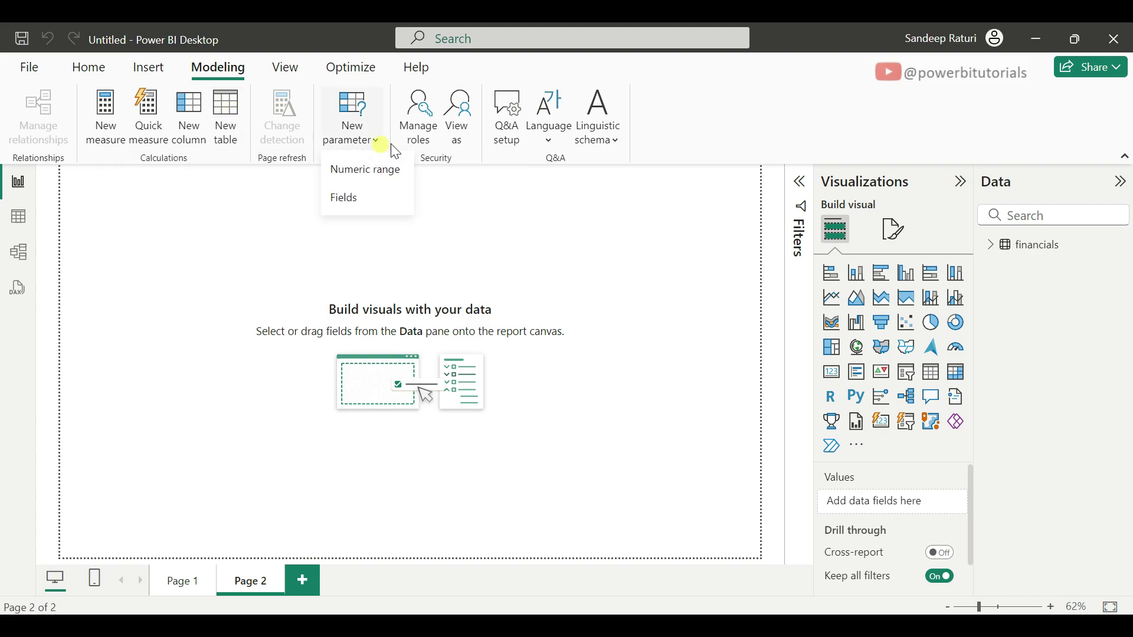
left_click(504, 70)
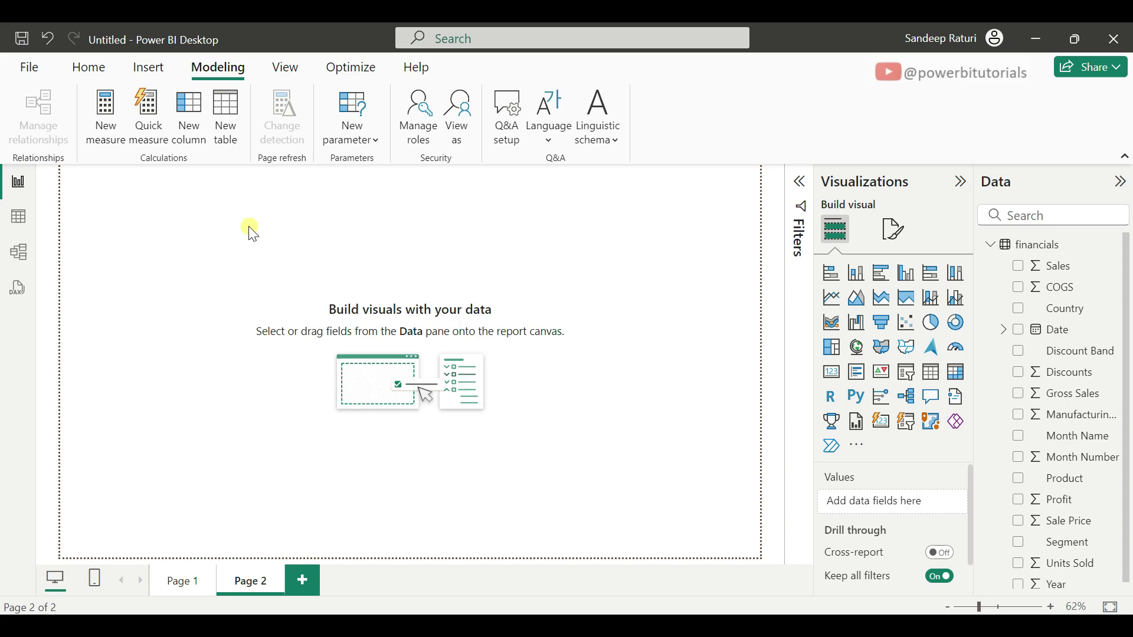
Browse the View and Optimize tabs, ending on the Help tab's learning resources.
left_click(289, 59)
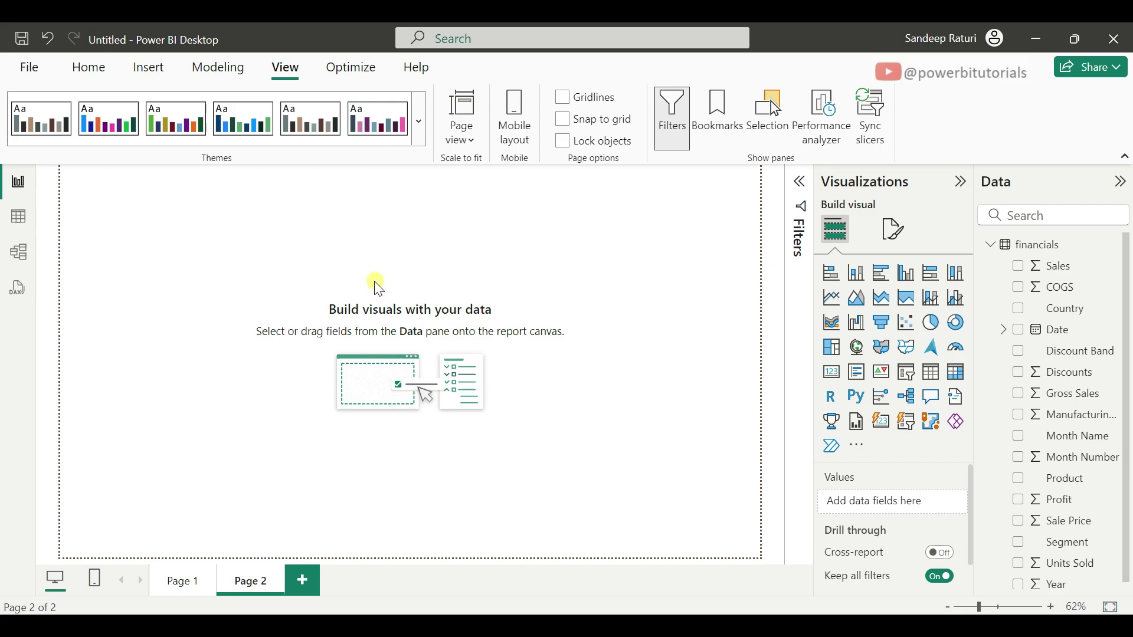
left_click(351, 68)
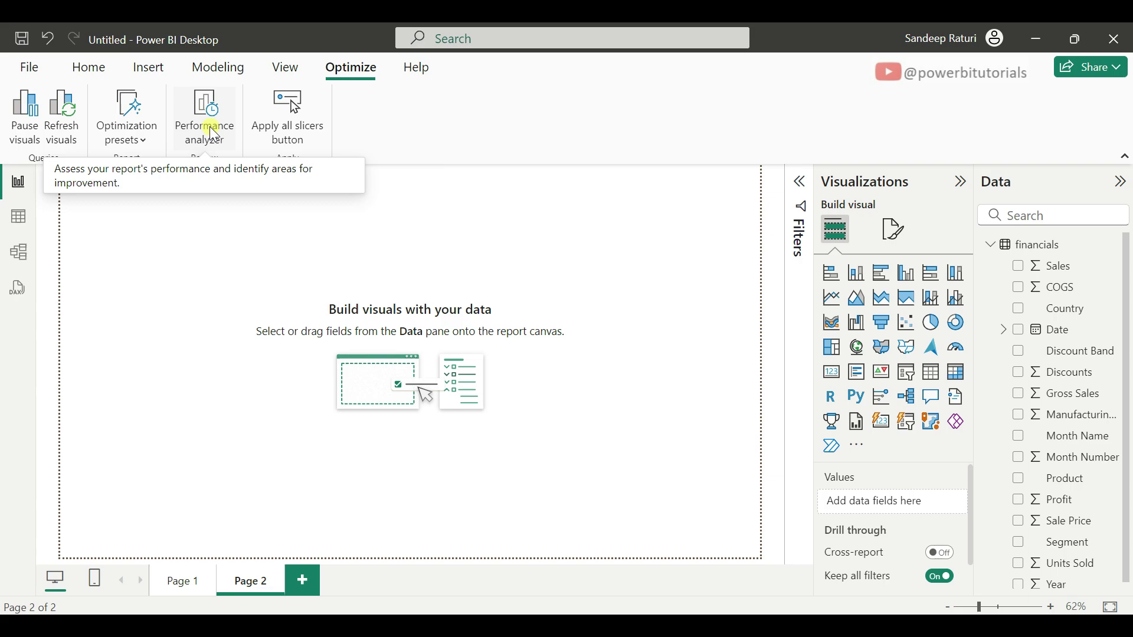
left_click(416, 68)
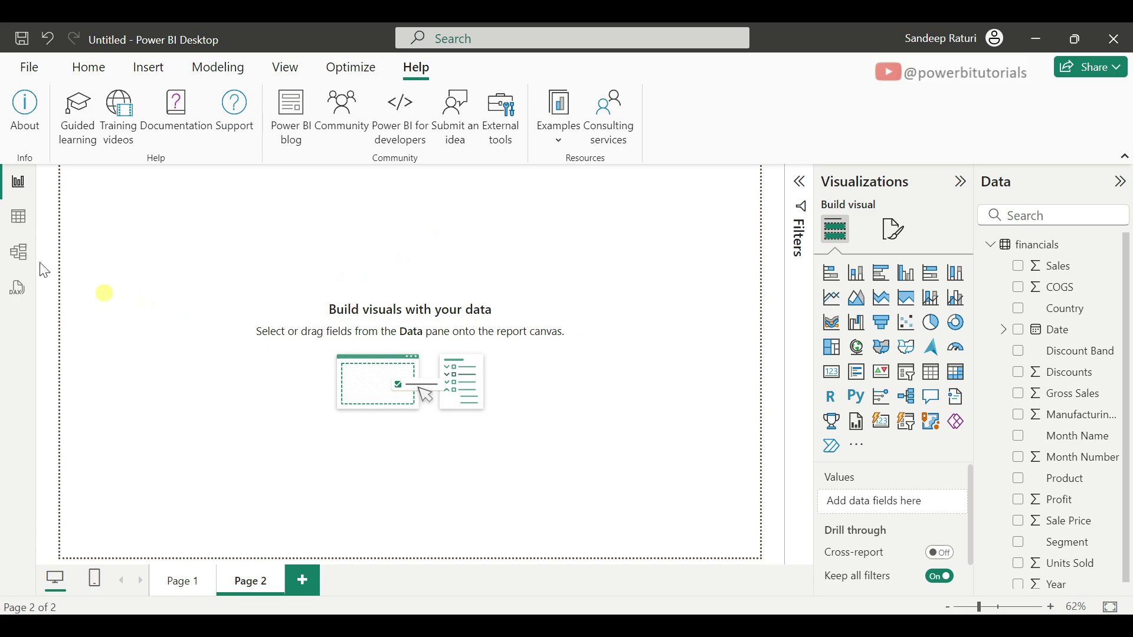
Read the Power BI Desktop version line in the About dialog, then close it.
left_click(29, 112)
left_click_drag(287, 262, 535, 267)
left_click(817, 437)
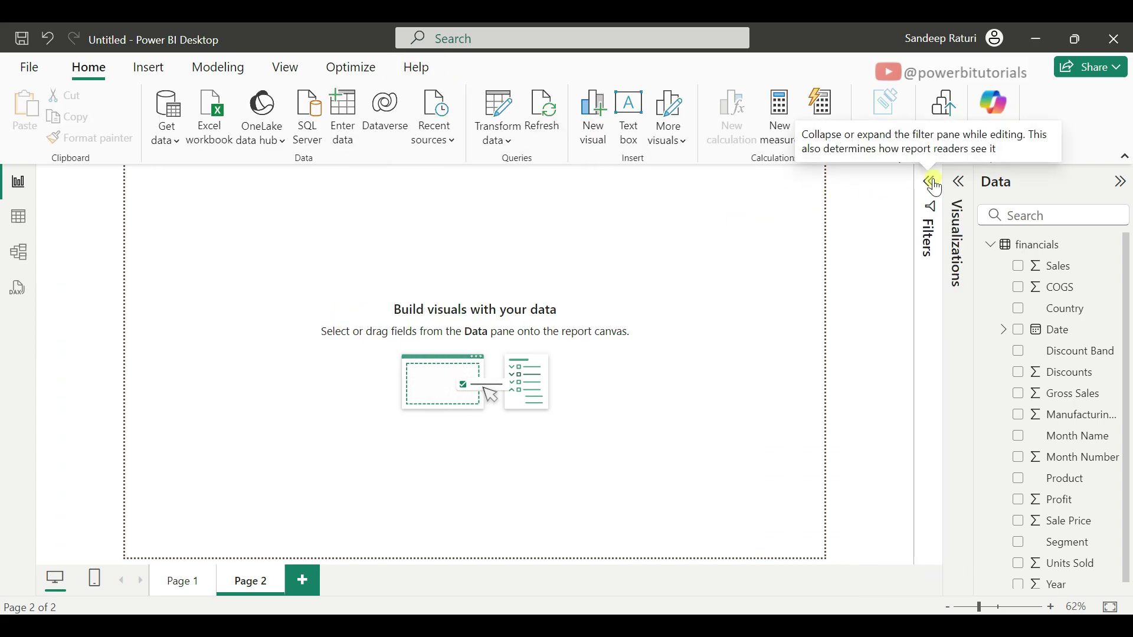
Briefly expand Filters and Visualizations, then collapse the Filters, Visualizations and Data panes.
left_click(933, 180)
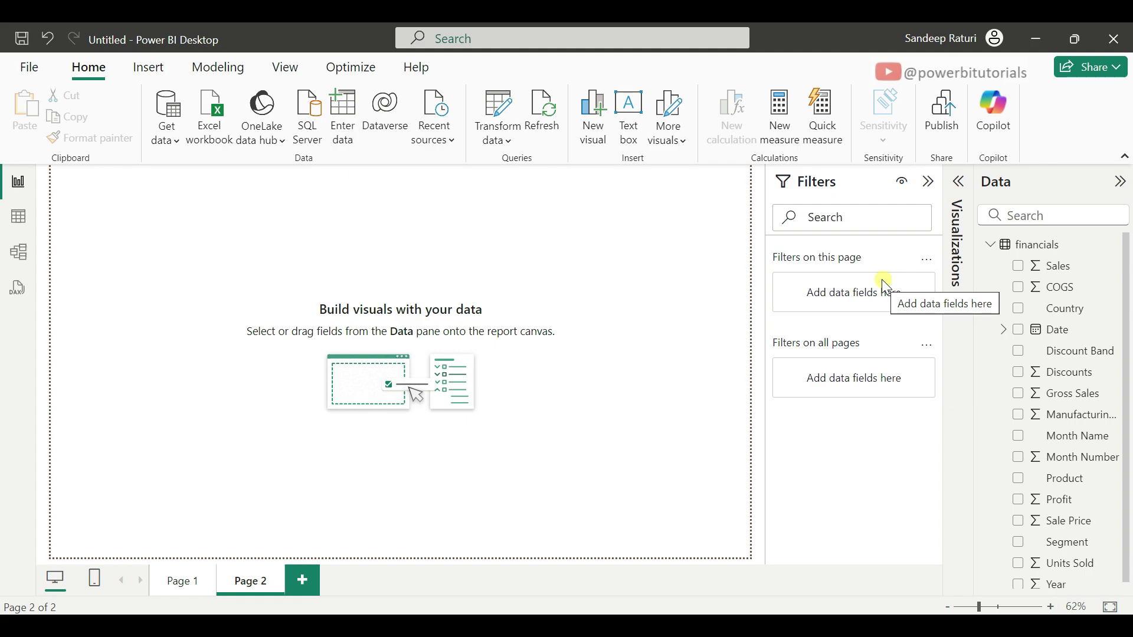
left_click(959, 188)
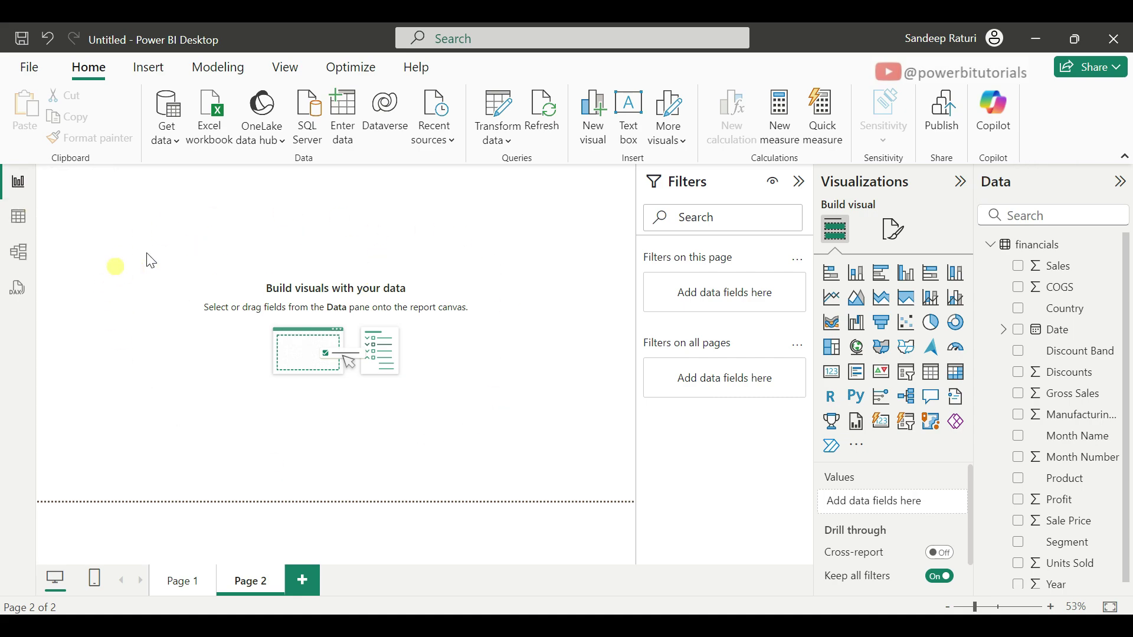
left_click(800, 182)
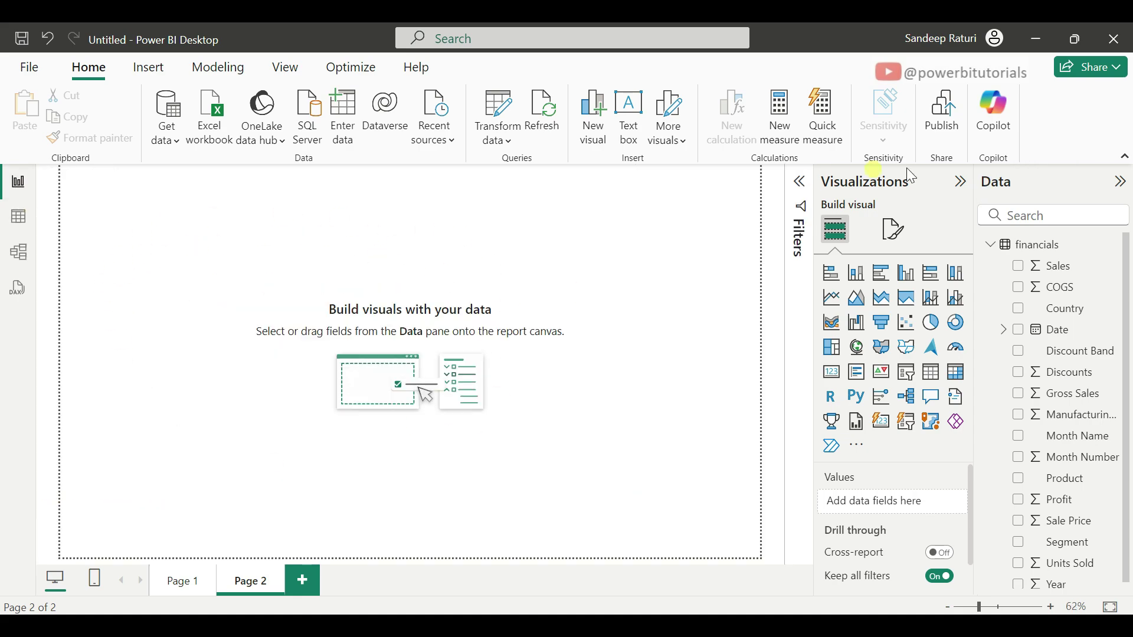
left_click(961, 182)
left_click(1121, 182)
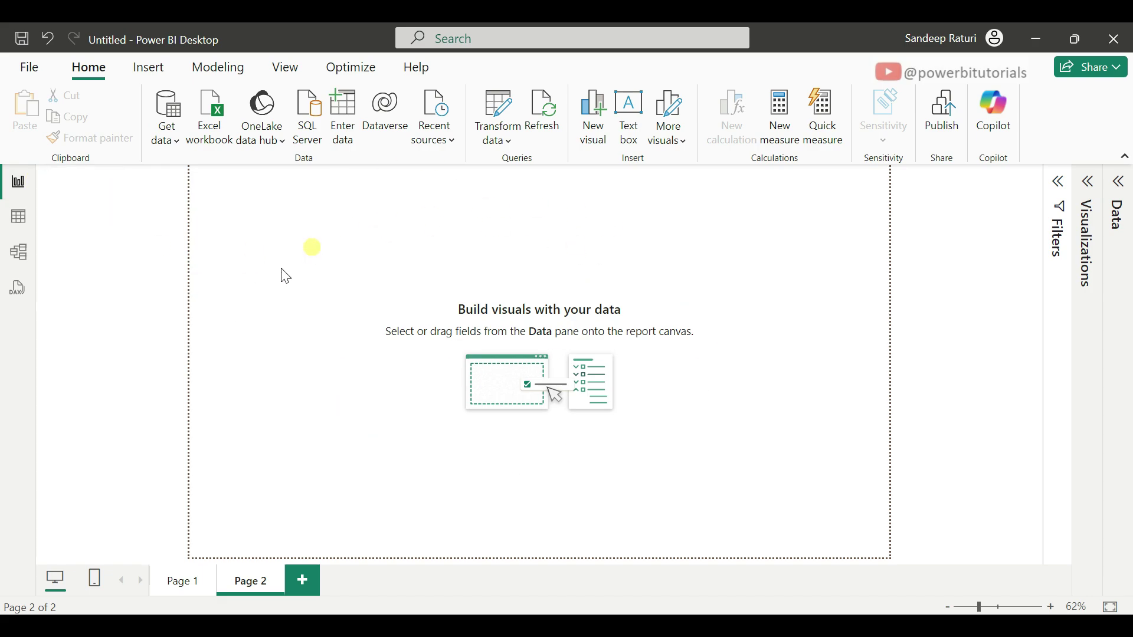
Look through Table, Report and Model views, then open an empty Query 1 in DAX Query View.
left_click(18, 227)
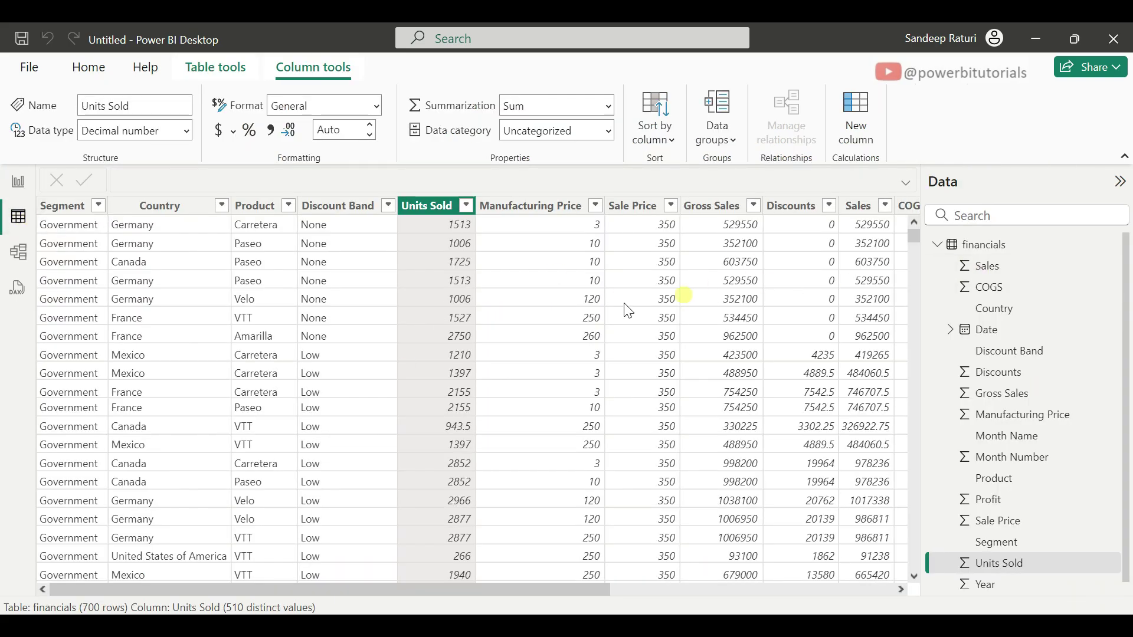
left_click(13, 187)
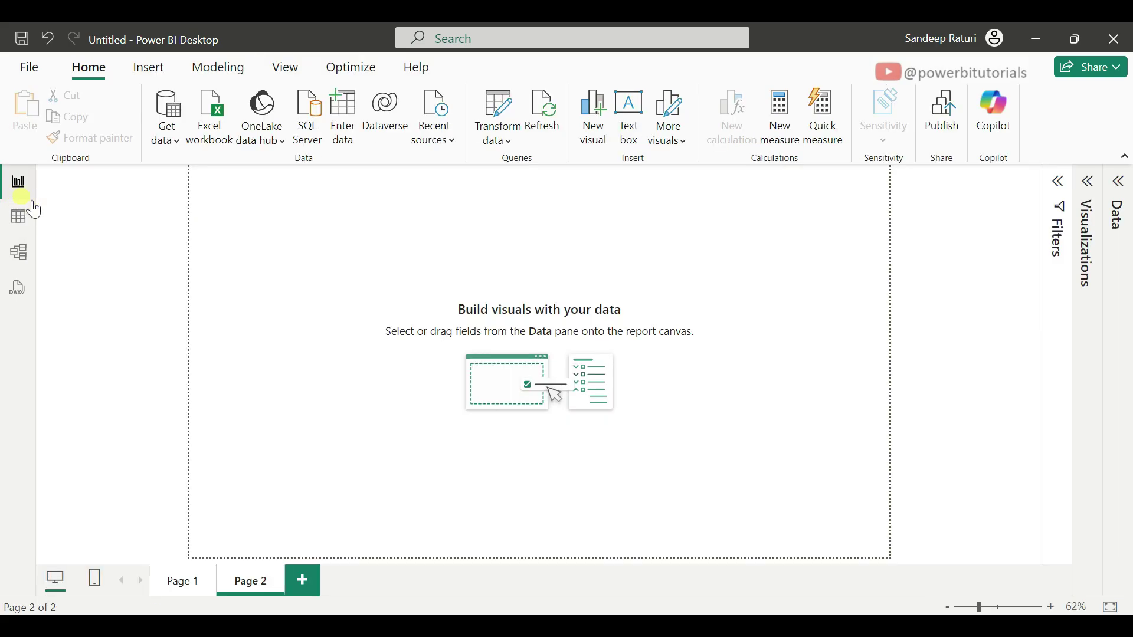
left_click(19, 254)
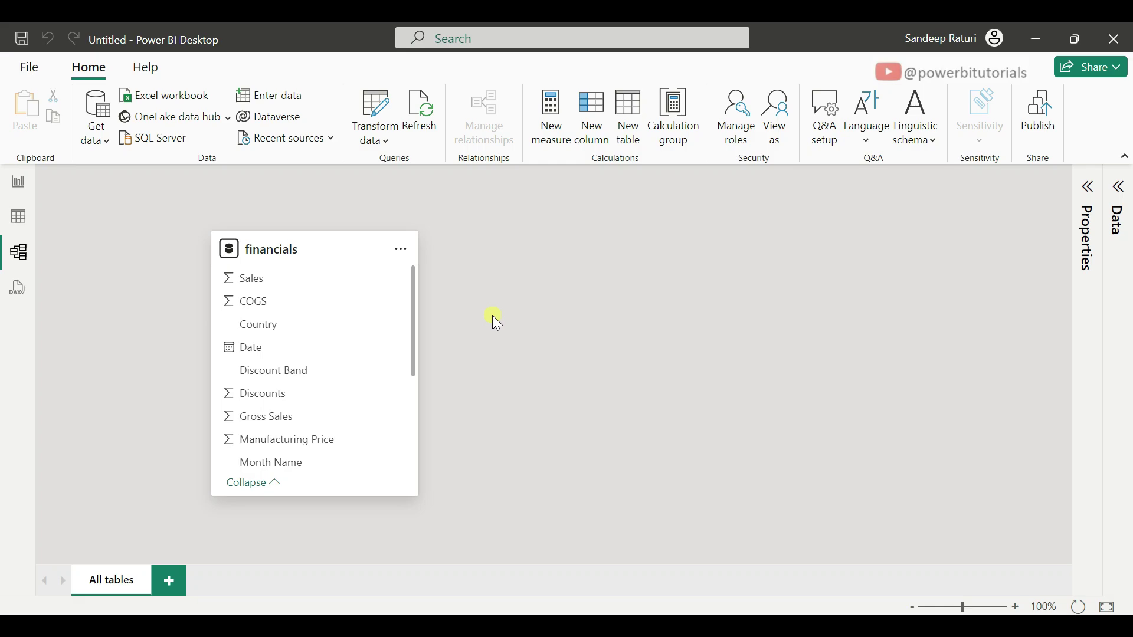
left_click(17, 182)
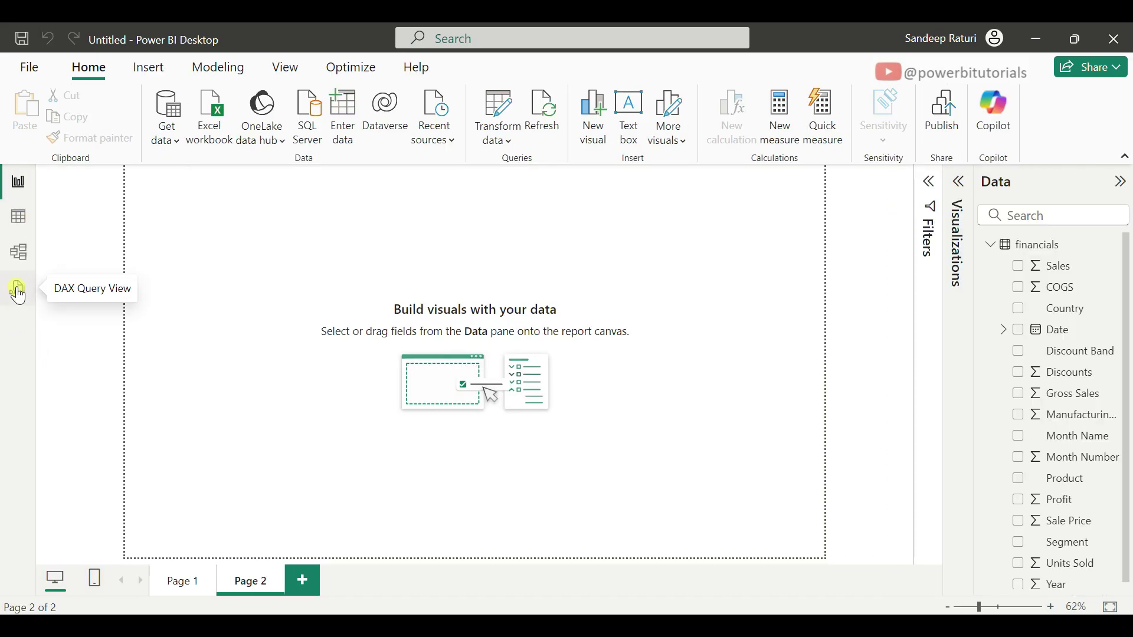
left_click(18, 292)
left_click(214, 265)
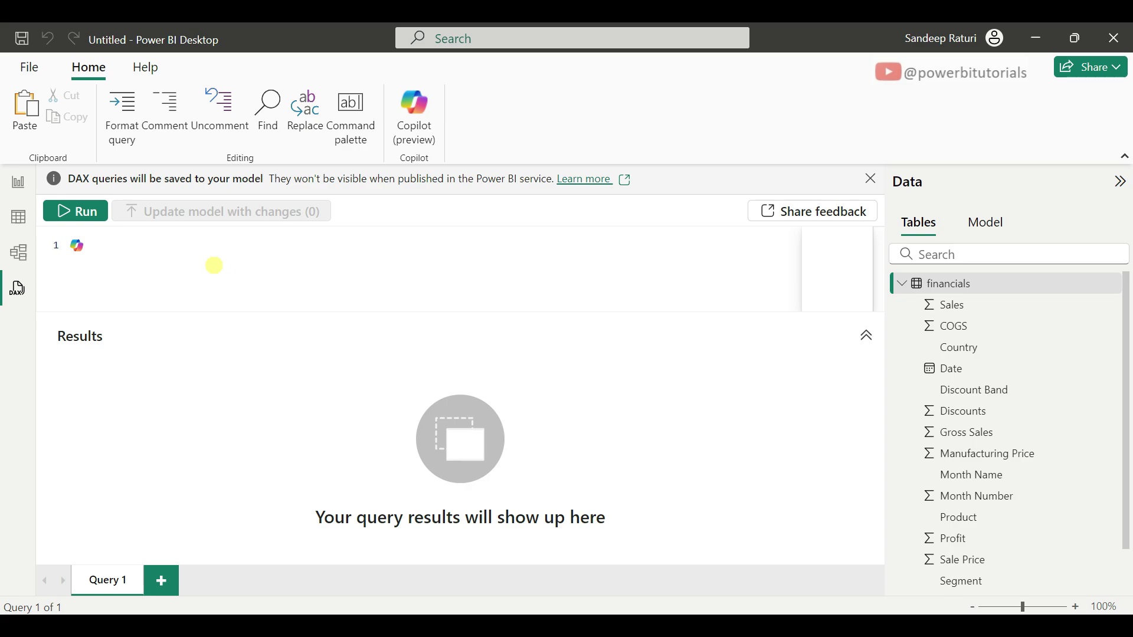